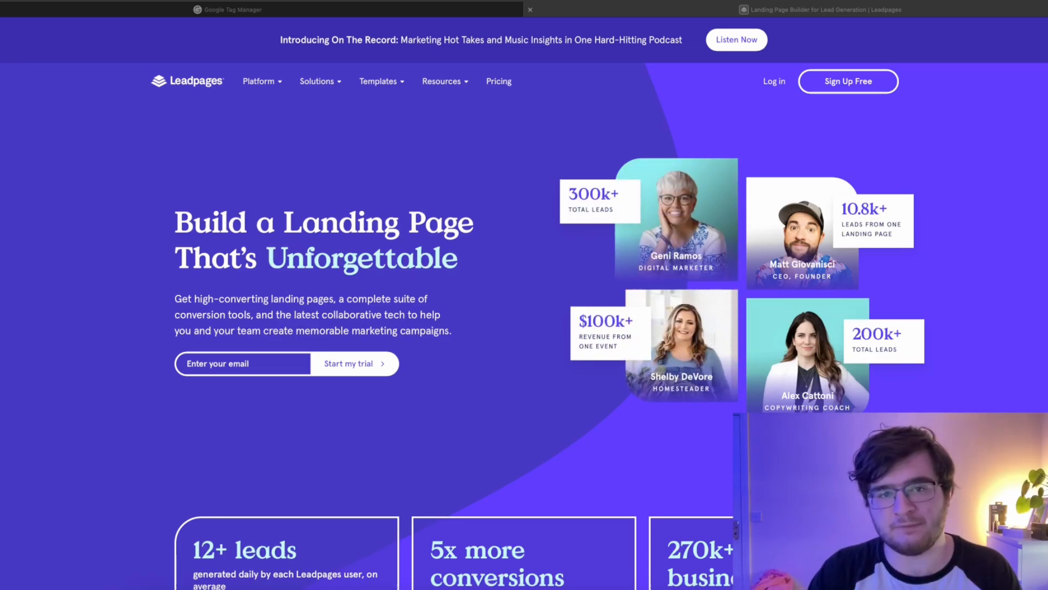
Step: Log in to Leadpages and open the Solar Panel Test landing page in the page builder
{"action": "left_click", "coordinate": [776, 88]}
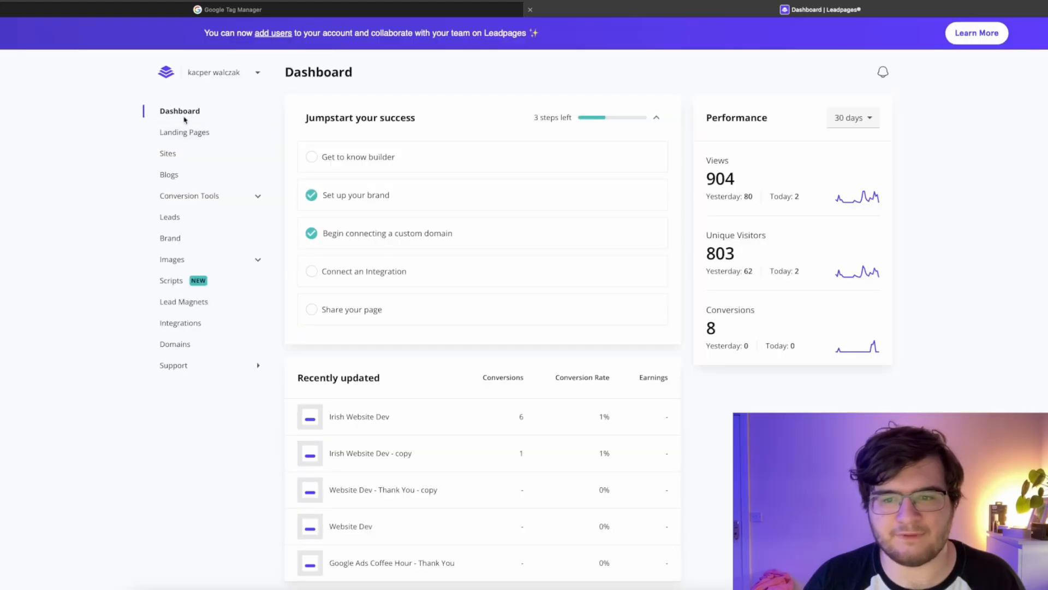
{"action": "left_click", "coordinate": [841, 119]}
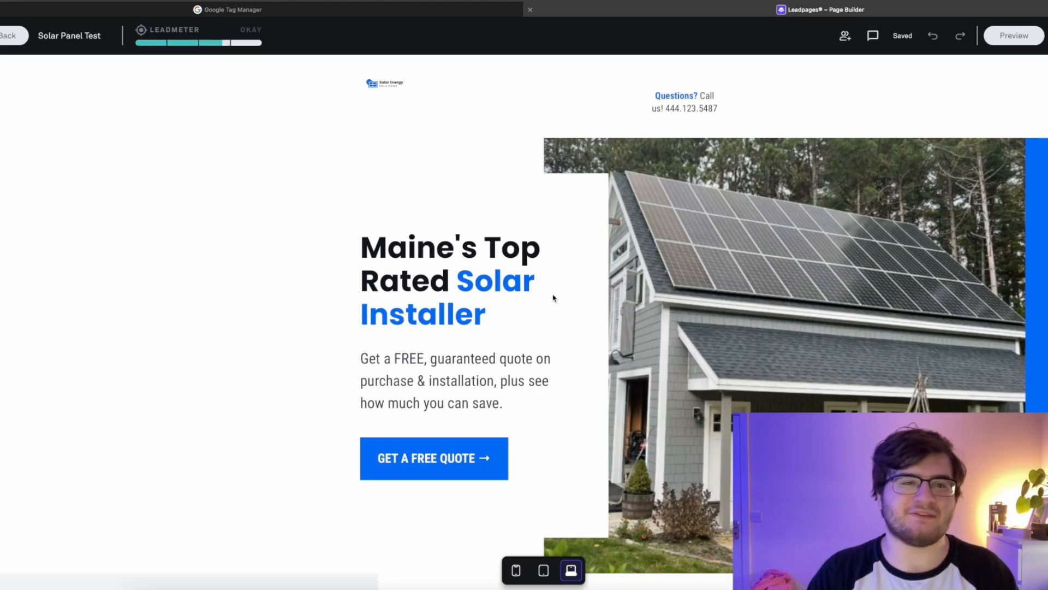
Step: View the SEO and social options in the landing page's settings and close them
{"action": "left_click", "coordinate": [3, 214]}
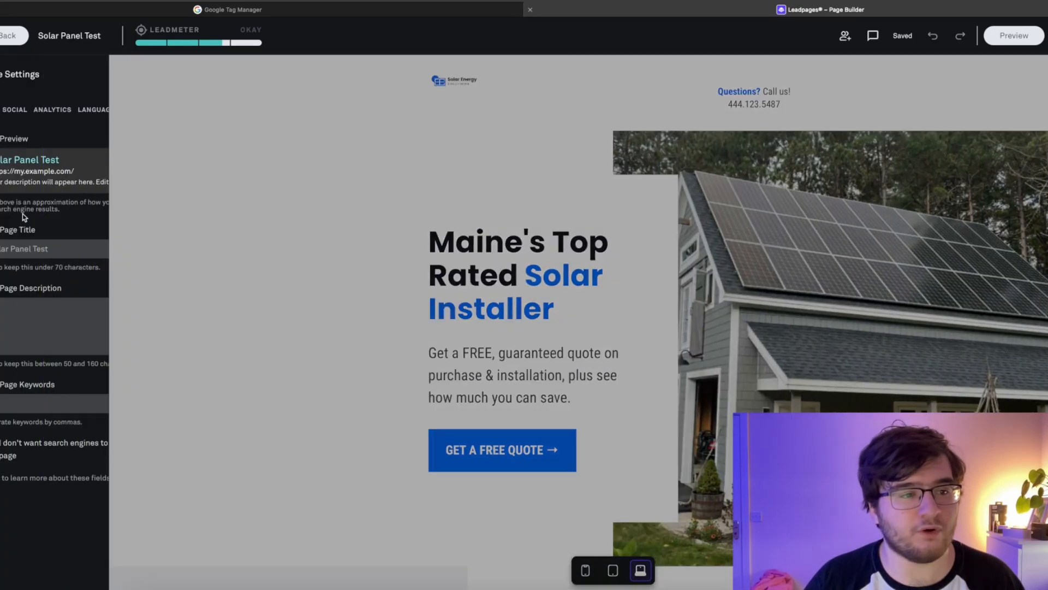
{"action": "left_click", "coordinate": [17, 109]}
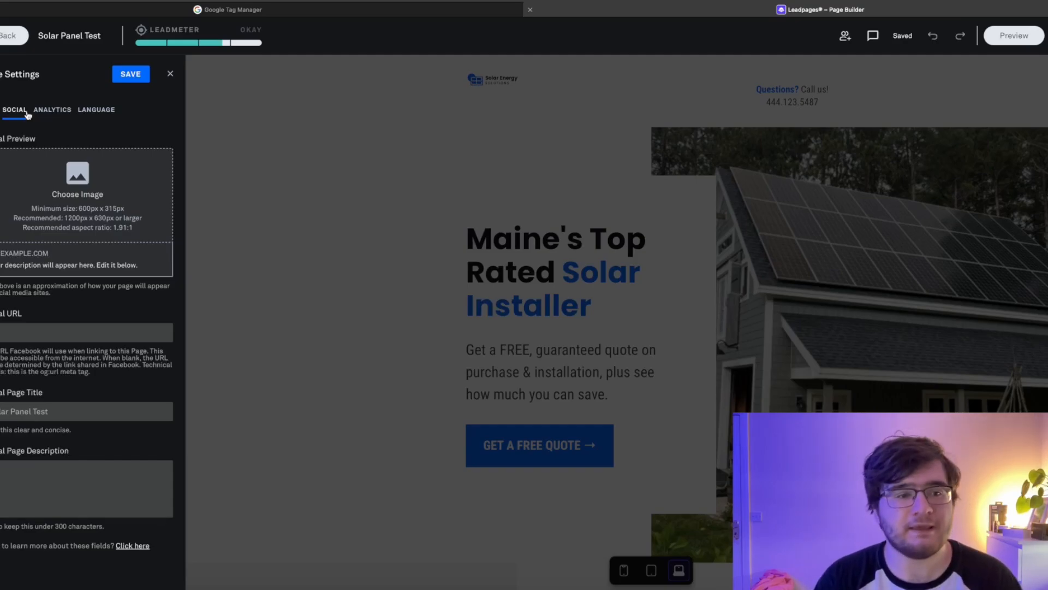
{"action": "left_click", "coordinate": [169, 74]}
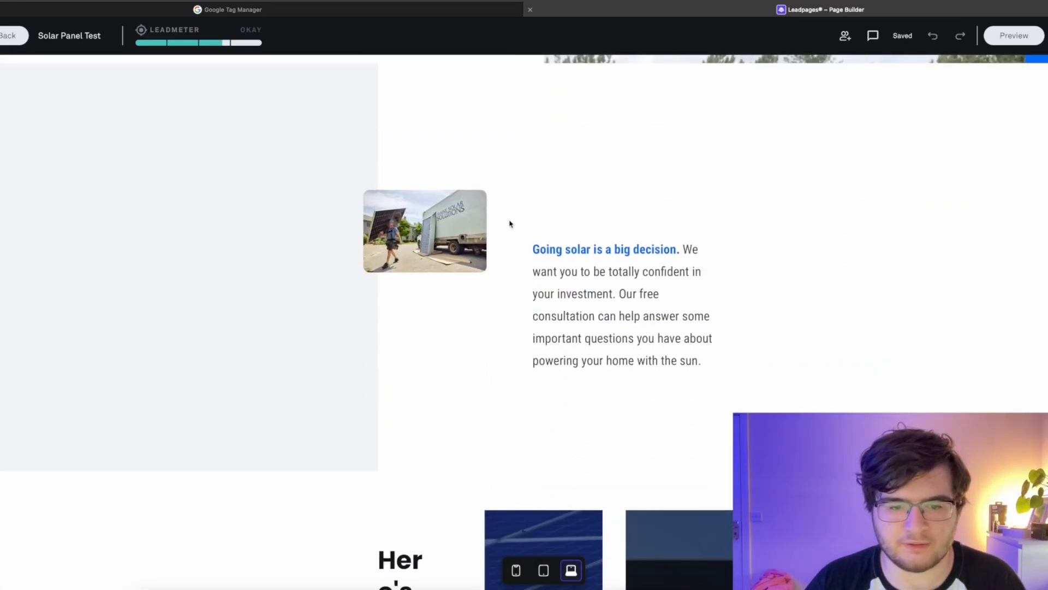
Step: Examine the solar landing page's sections, from the introduction and how-it-works cards to the consultation sign-up form and footer
{"action": "scroll", "coordinate": [571, 397], "scroll_direction": "down", "scroll_amount": 15}
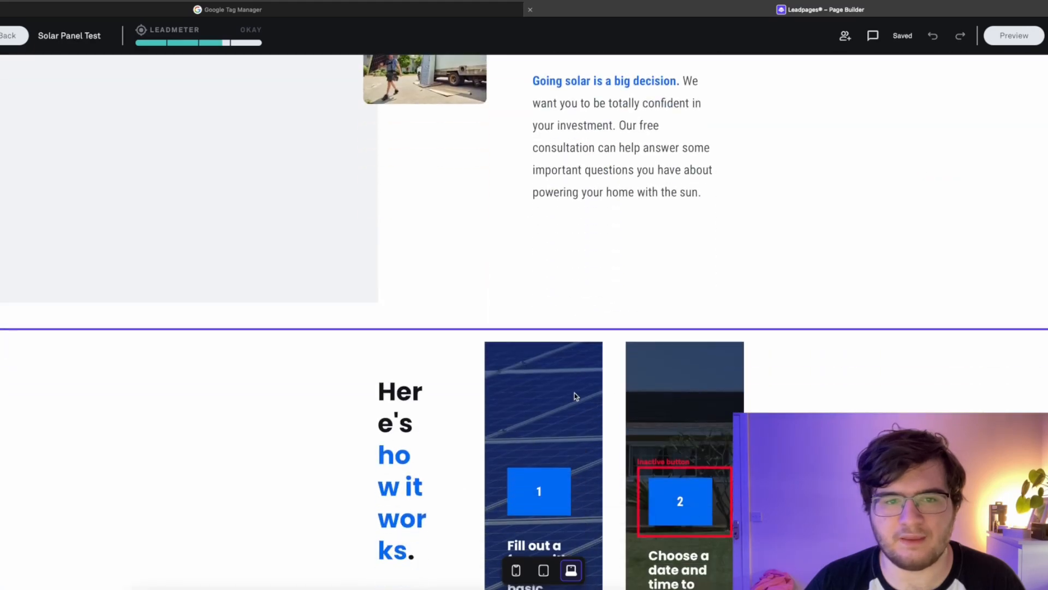
{"action": "scroll", "coordinate": [574, 395], "scroll_direction": "up", "scroll_amount": 5}
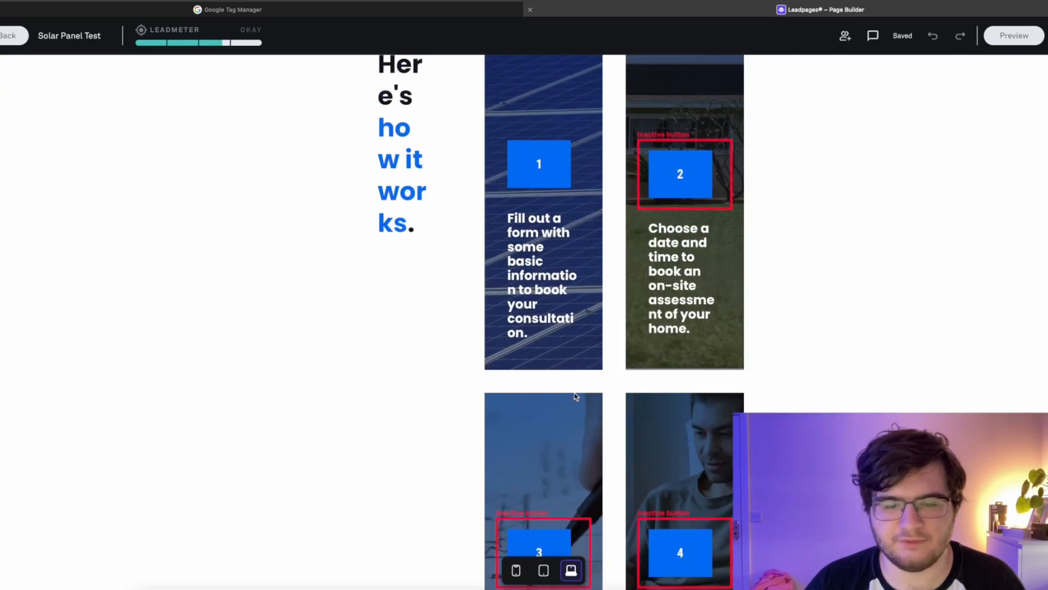
{"action": "left_click", "coordinate": [516, 570]}
{"action": "left_click", "coordinate": [571, 571]}
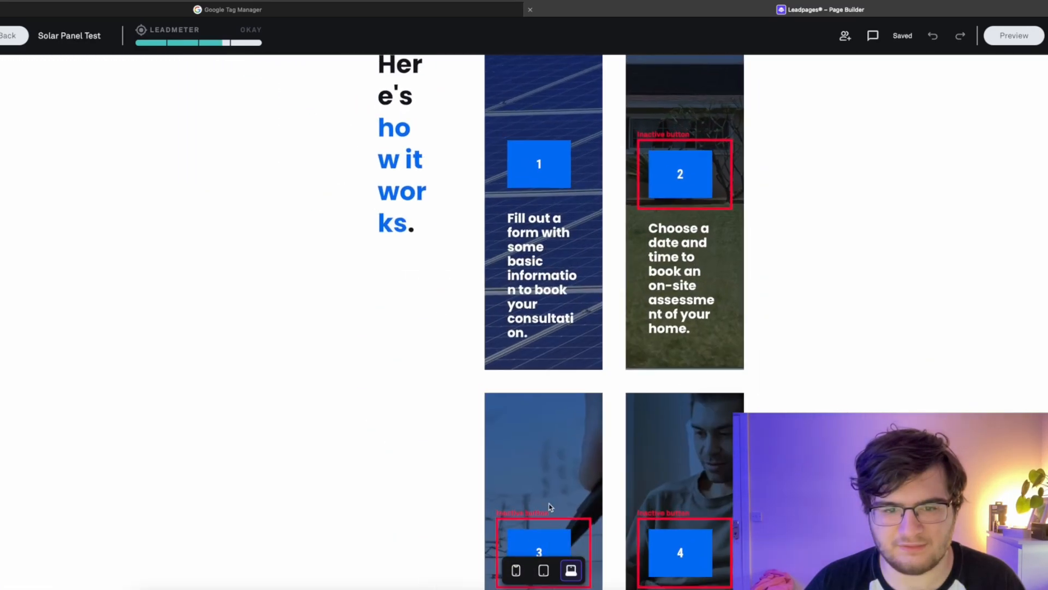
{"action": "scroll", "coordinate": [574, 445], "scroll_direction": "up", "scroll_amount": 6}
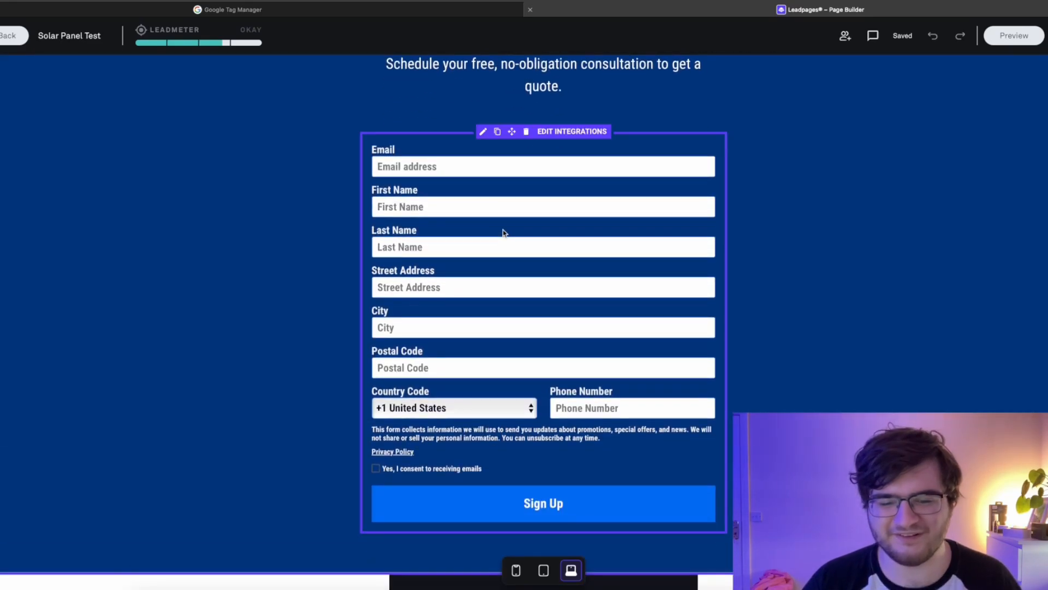
{"action": "scroll", "coordinate": [502, 233], "scroll_direction": "up", "scroll_amount": 15}
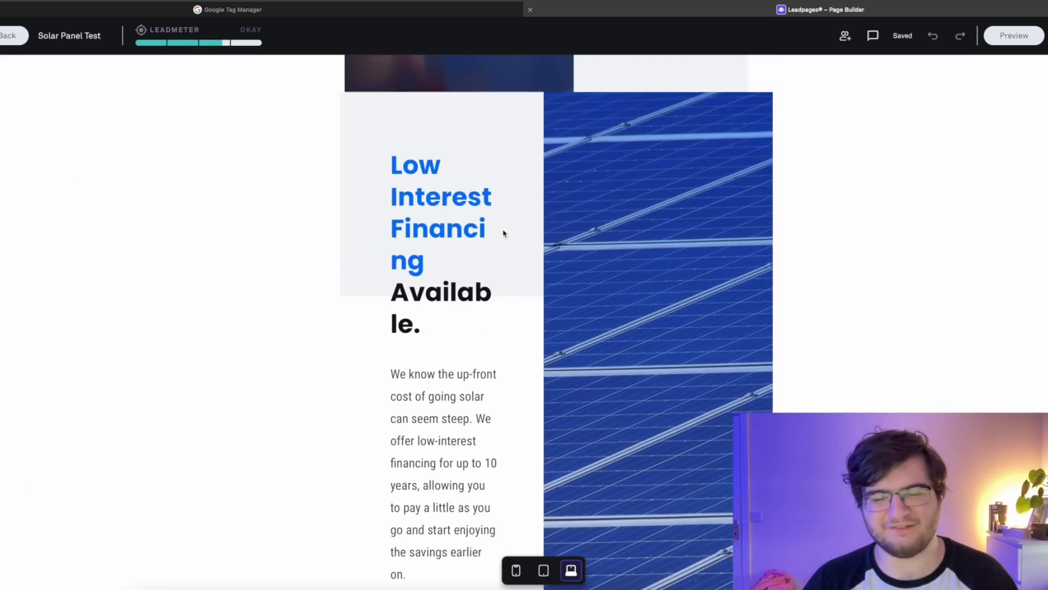
{"action": "scroll", "coordinate": [503, 233], "scroll_direction": "up", "scroll_amount": 10}
{"action": "scroll", "coordinate": [503, 233], "scroll_direction": "down", "scroll_amount": 5}
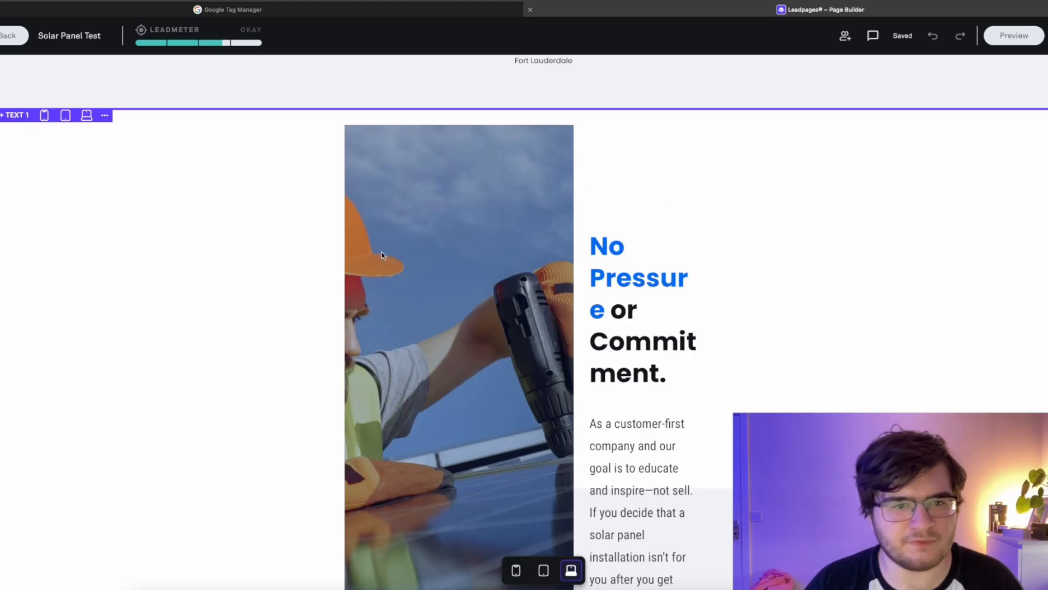
{"action": "scroll", "coordinate": [415, 294], "scroll_direction": "down", "scroll_amount": 15}
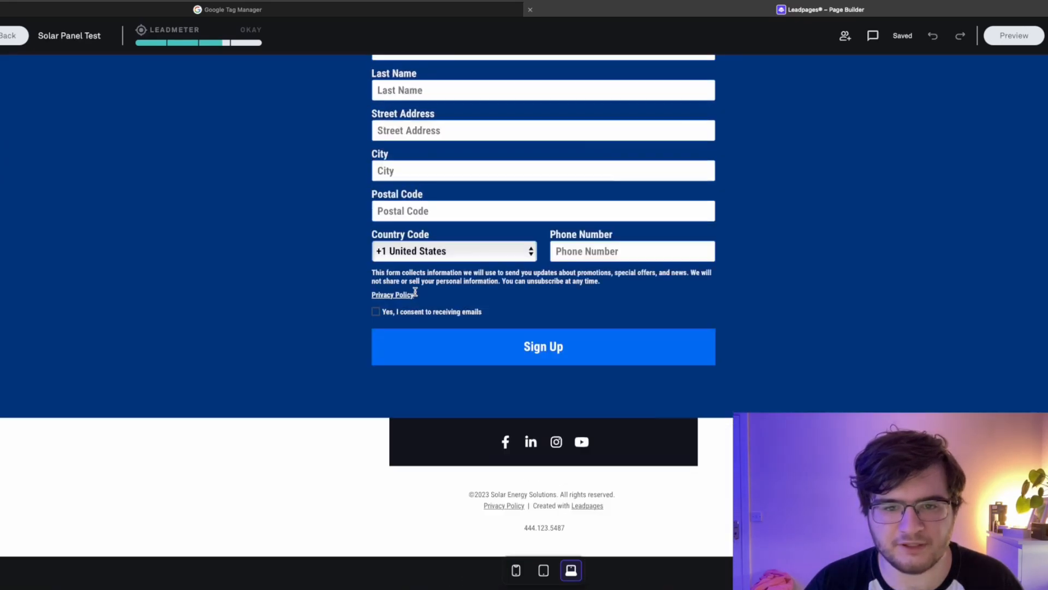
Step: Open the consultation sign-up form for editing at its integrations settings and dismiss the Sign Up button options
{"action": "scroll", "coordinate": [415, 293], "scroll_direction": "up", "scroll_amount": 15}
{"action": "left_click", "coordinate": [408, 218]}
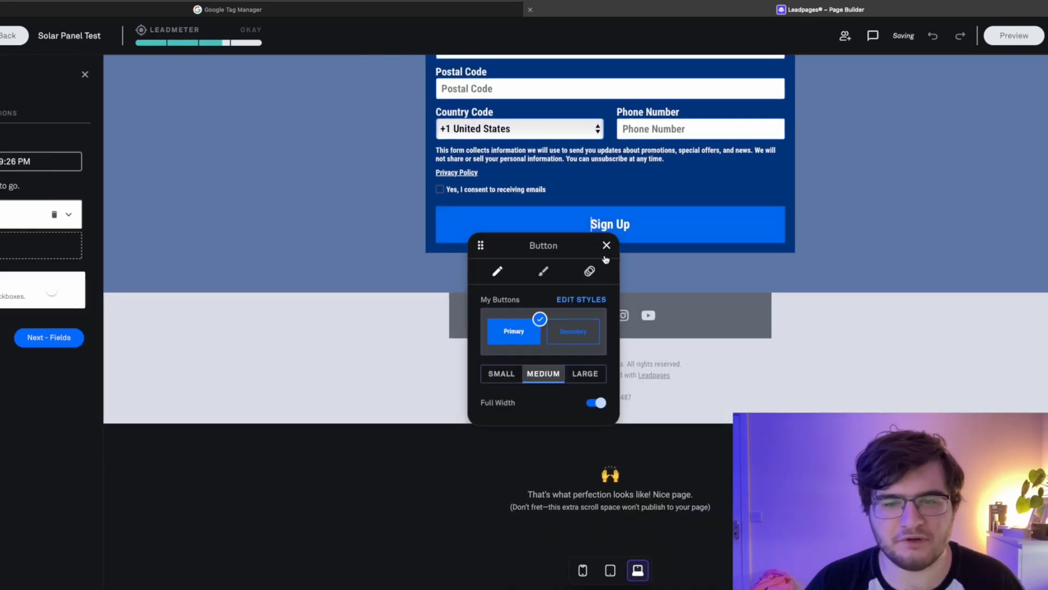
{"action": "left_click", "coordinate": [607, 246]}
{"action": "scroll", "coordinate": [514, 251], "scroll_direction": "up", "scroll_amount": 2}
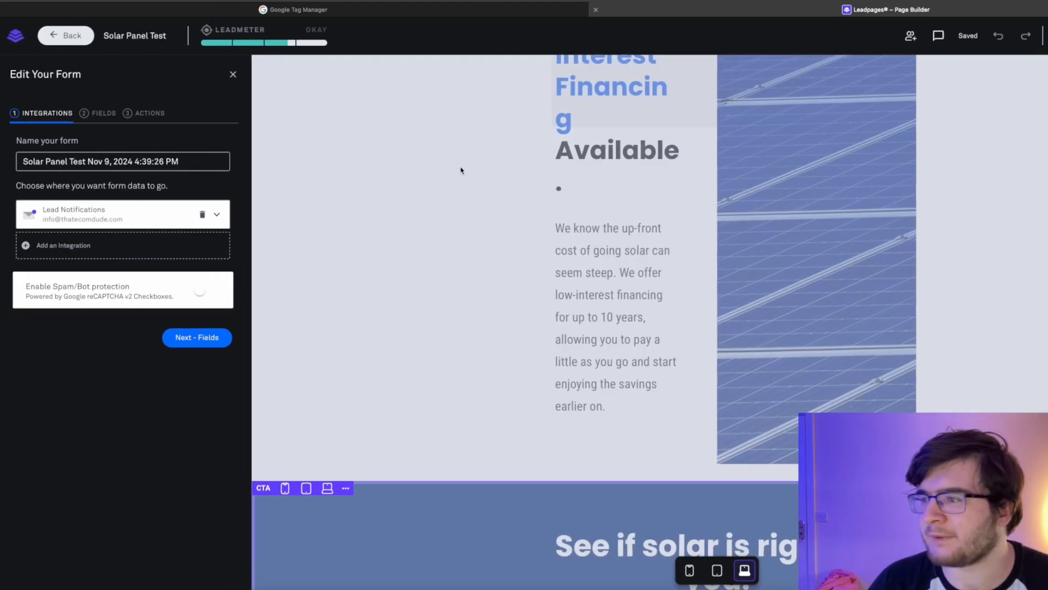
Step: Check the form's Landing Page redirect action, preview the Google Ads Coffee Hour thank-you page, and leave the form editor
{"action": "left_click", "coordinate": [145, 113]}
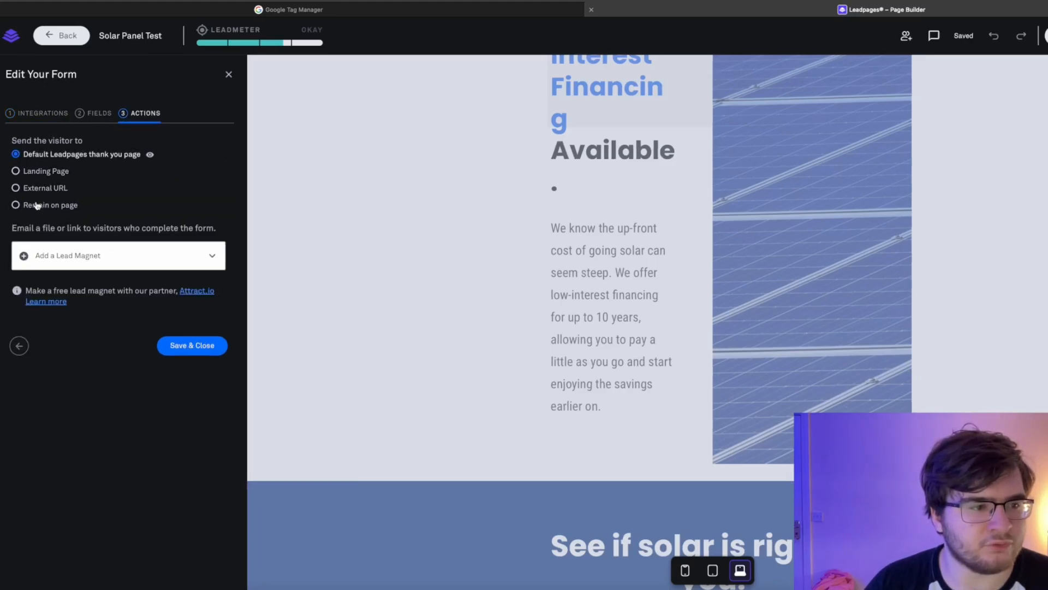
{"action": "left_click", "coordinate": [33, 171]}
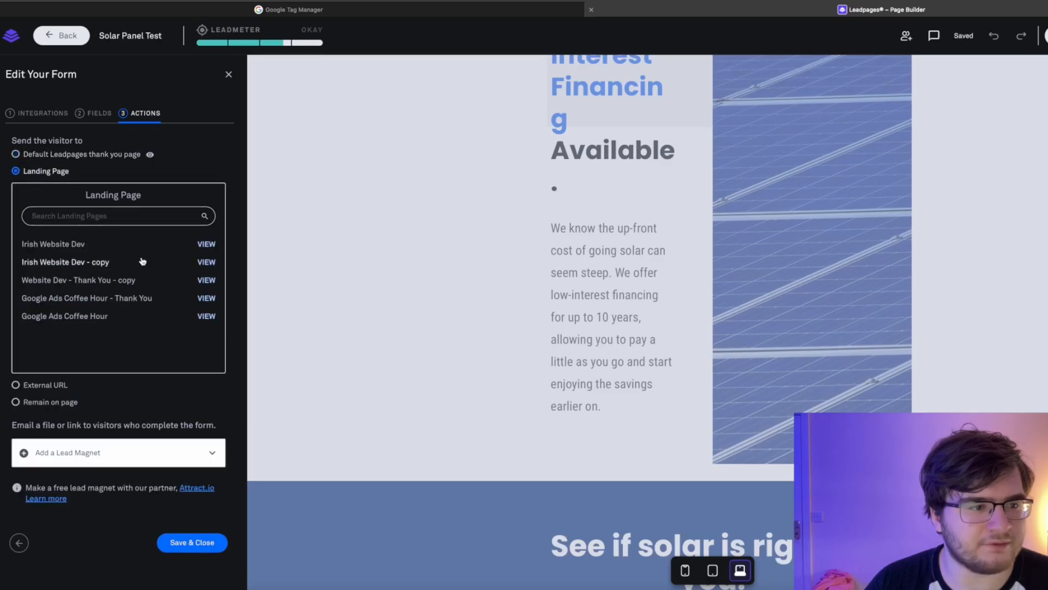
{"action": "left_click", "coordinate": [207, 280]}
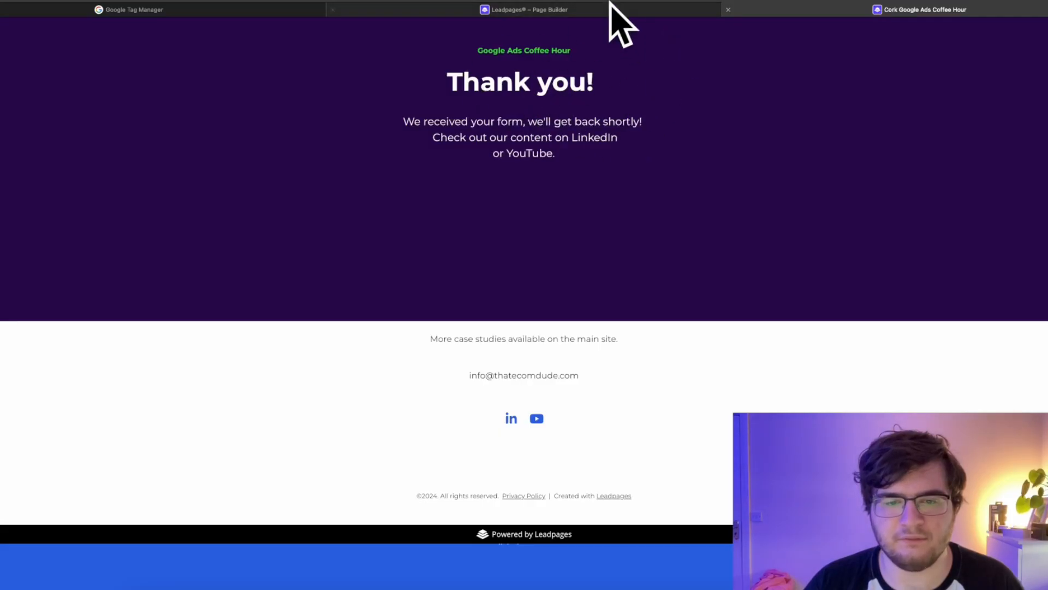
{"action": "left_click", "coordinate": [589, 9]}
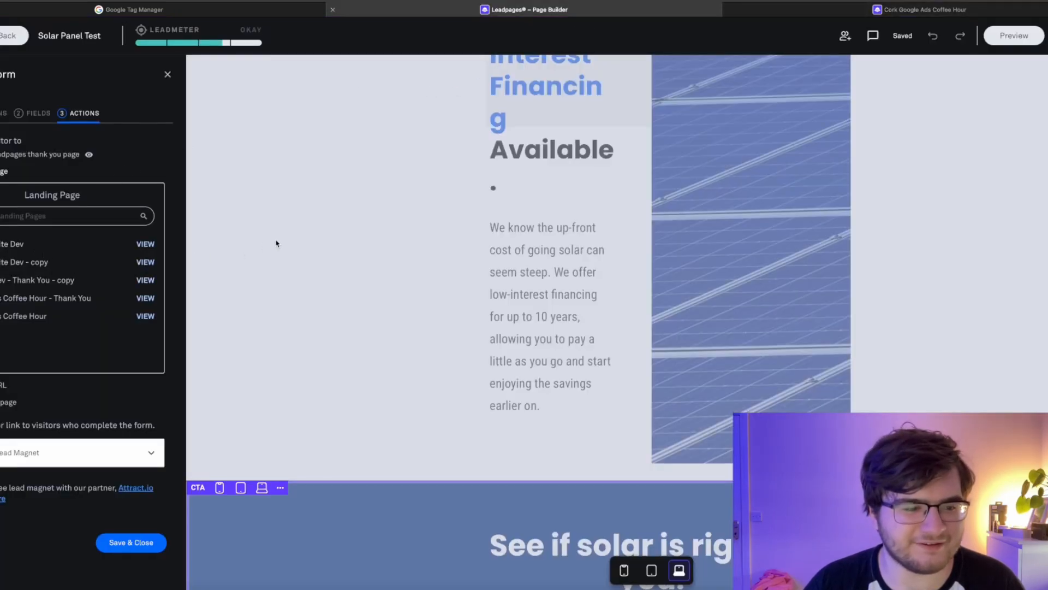
{"action": "left_click", "coordinate": [371, 248]}
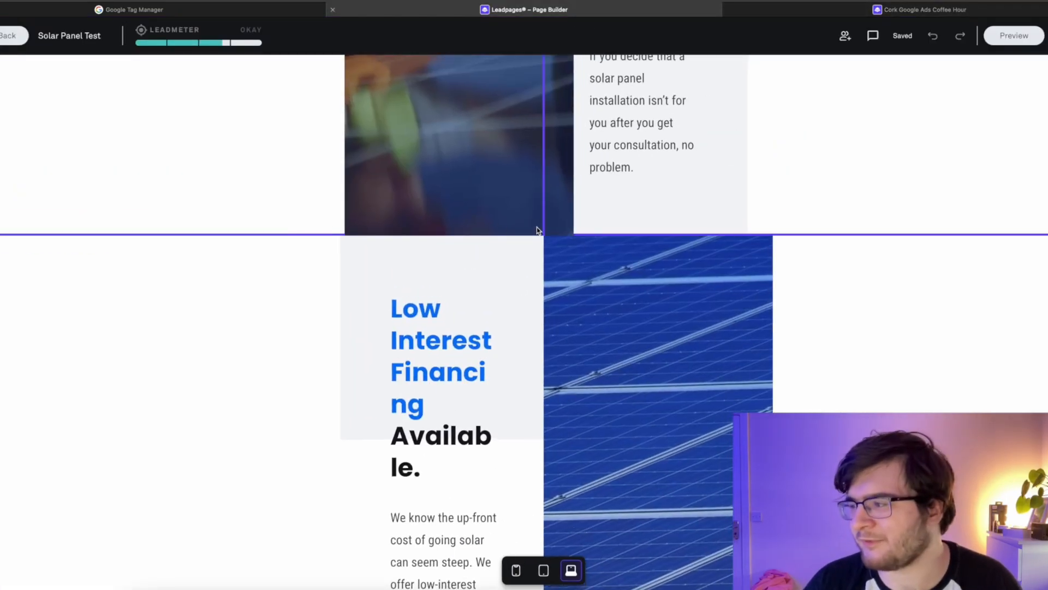
Step: Enter the Google Analytics 4 measurement ID in the landing page's analytics settings
{"action": "scroll", "coordinate": [537, 229], "scroll_direction": "up", "scroll_amount": 5}
{"action": "scroll", "coordinate": [536, 228], "scroll_direction": "down", "scroll_amount": 5}
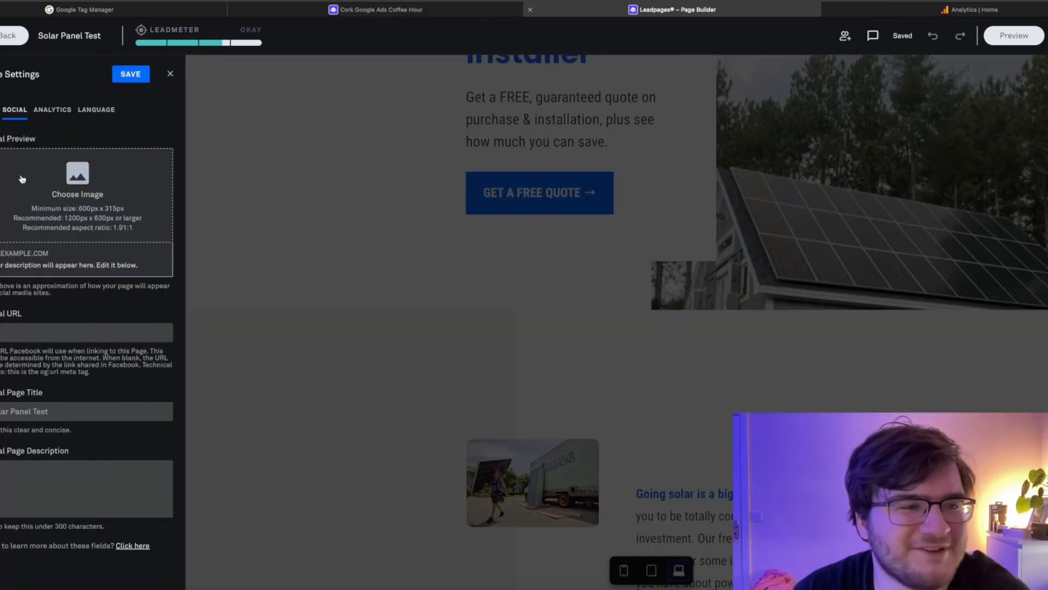
{"action": "left_click", "coordinate": [45, 111]}
{"action": "left_click", "coordinate": [79, 200]}
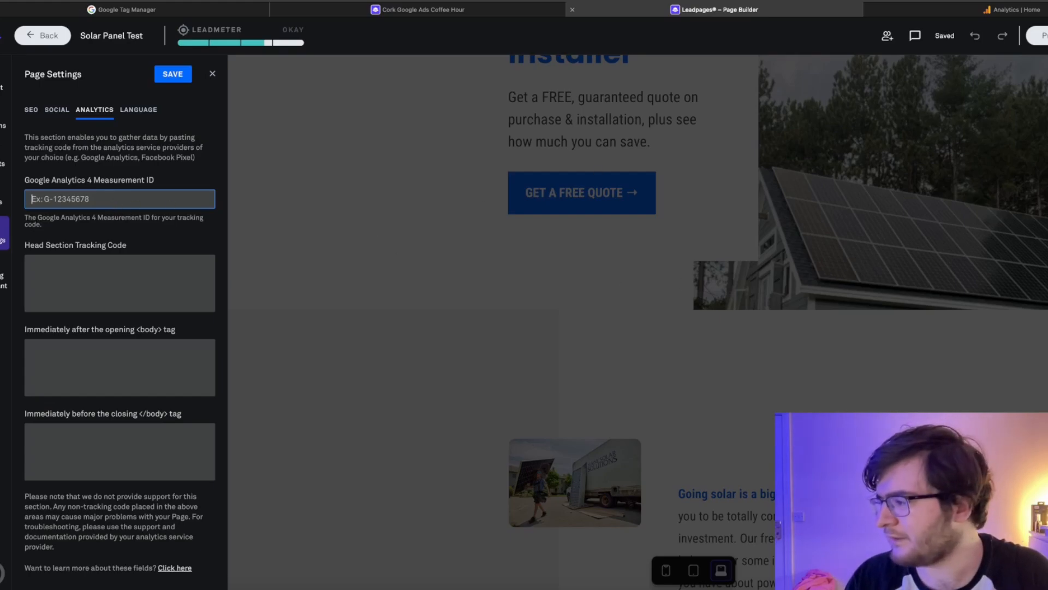
{"action": "type", "text": "G-RL3G3FQL0T"}
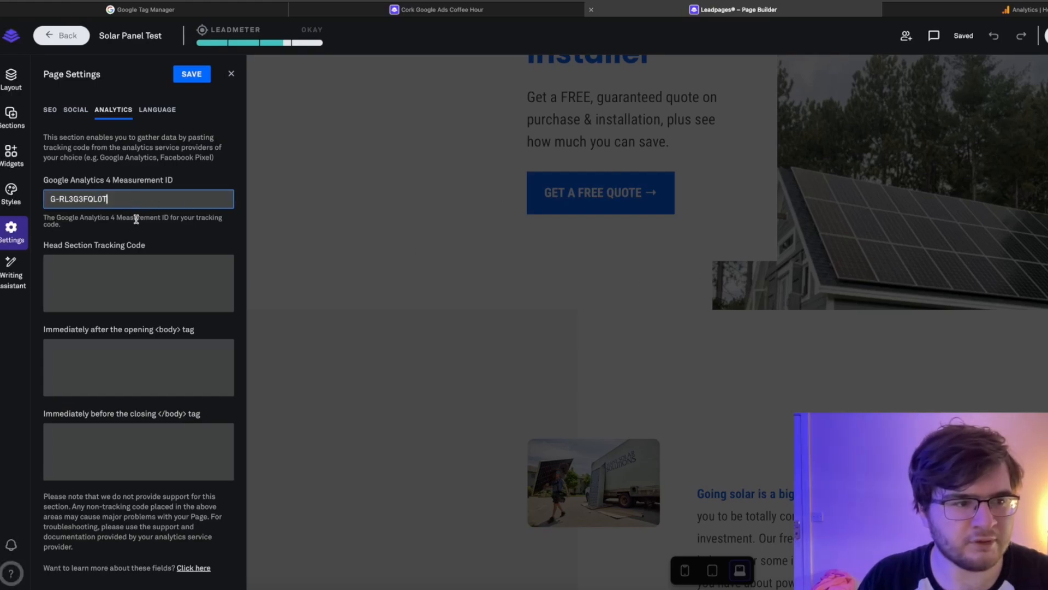
{"action": "left_click", "coordinate": [132, 274]}
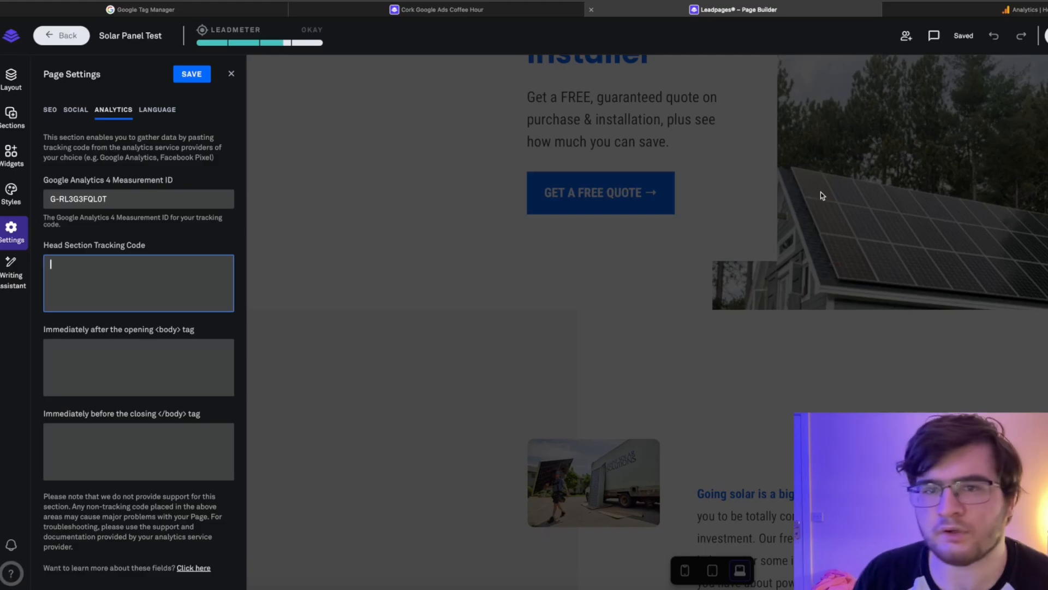
Step: Switch to Google Tag Manager and set up a new account named Demo with Ireland as the country
{"action": "left_click", "coordinate": [1026, 10]}
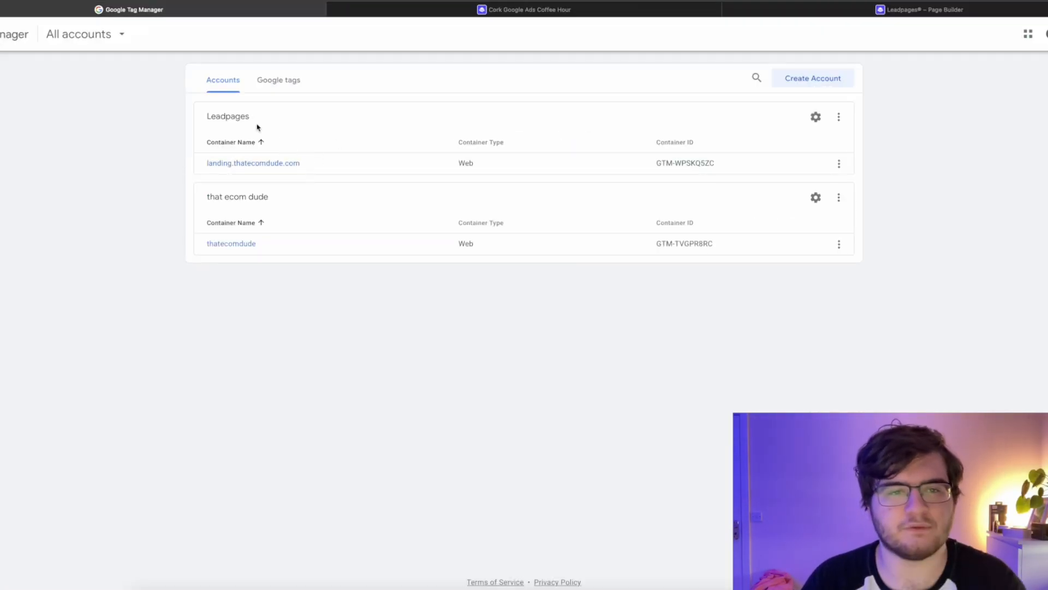
{"action": "left_click", "coordinate": [796, 82]}
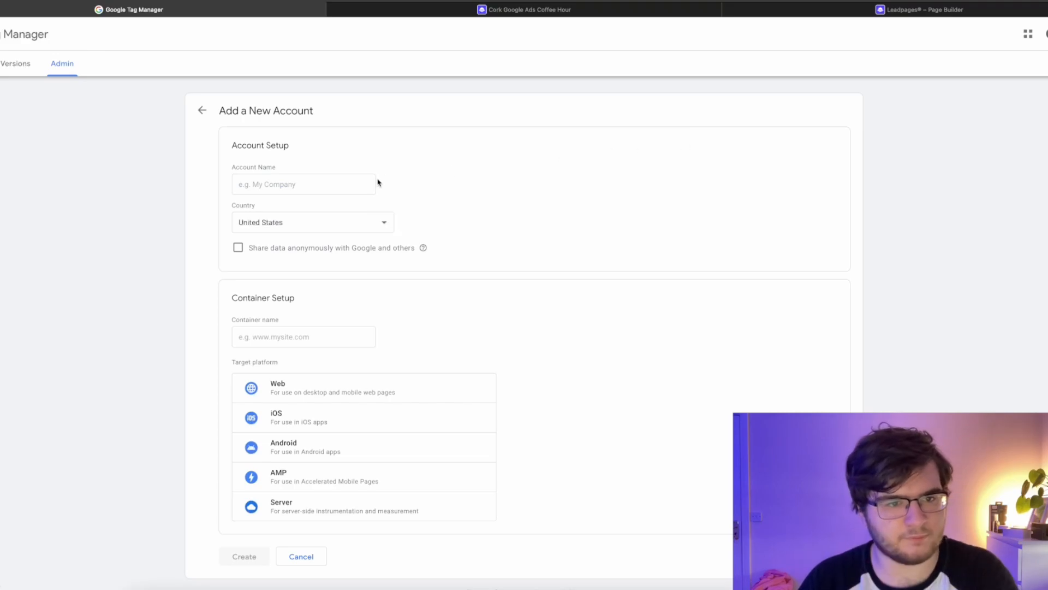
{"action": "left_click", "coordinate": [351, 182]}
{"action": "type", "text": "Demo"}
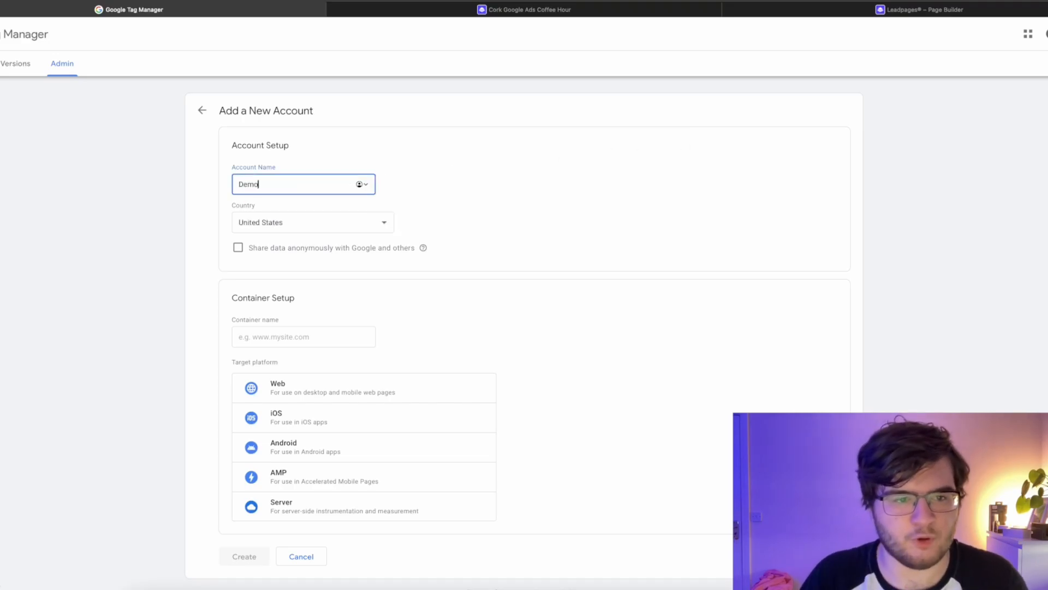
{"action": "left_click", "coordinate": [325, 226]}
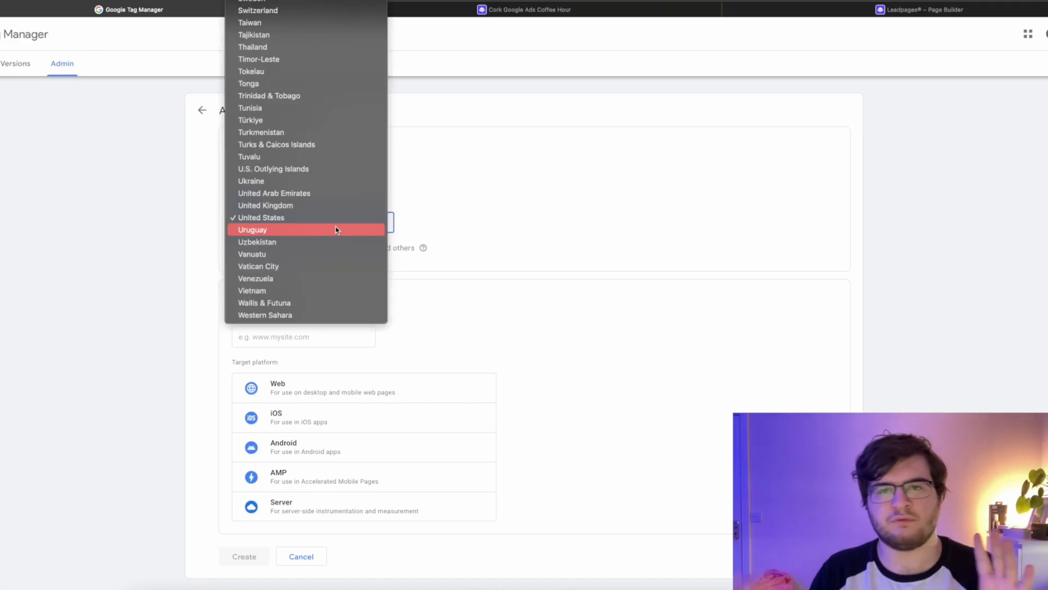
{"action": "scroll", "coordinate": [339, 229], "scroll_direction": "up", "scroll_amount": 15}
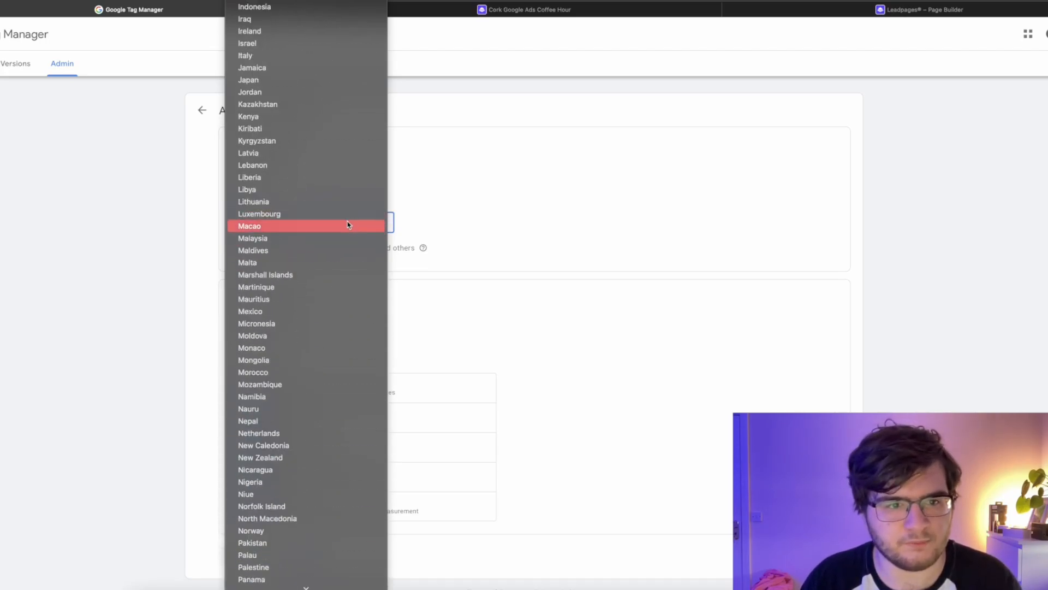
{"action": "left_click", "coordinate": [258, 32]}
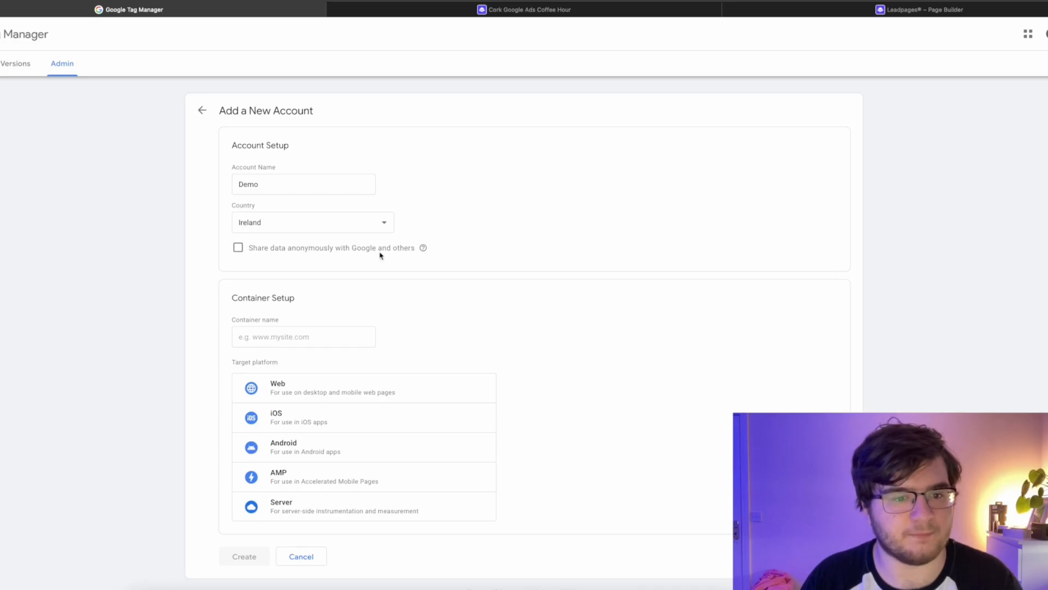
Step: Name the new account's container myleadpagestestwebsite and choose Web as its target platform
{"action": "scroll", "coordinate": [424, 297], "scroll_direction": "down", "scroll_amount": 1}
{"action": "left_click", "coordinate": [302, 328]}
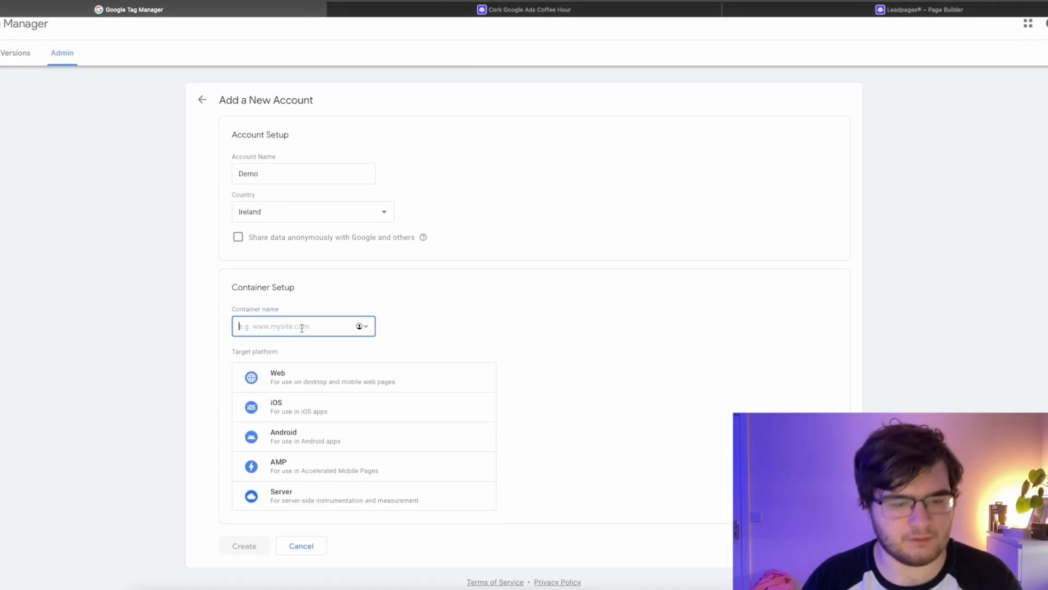
{"action": "type", "text": "myleadpageste"}
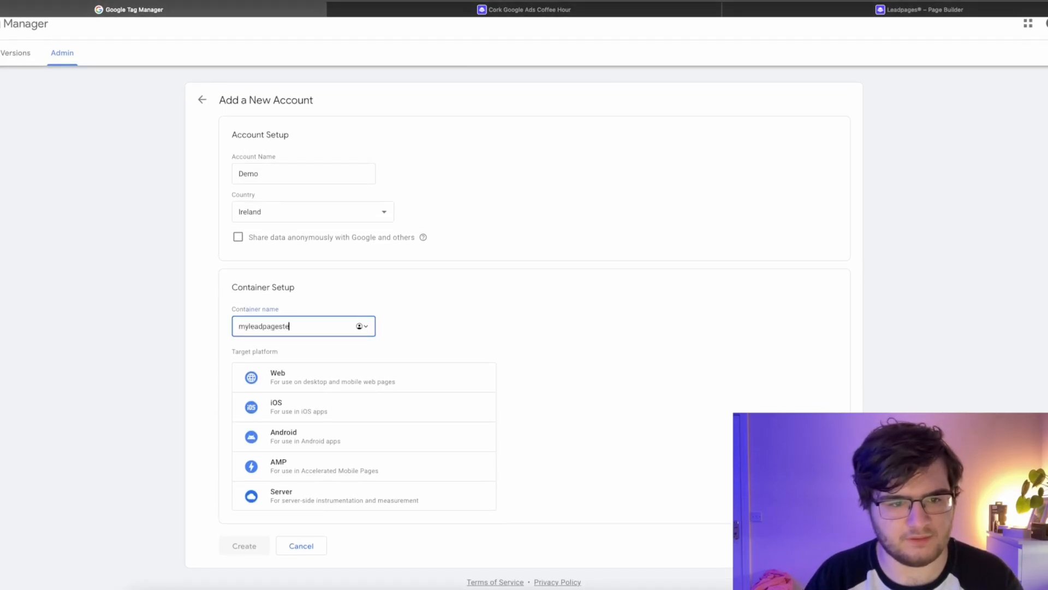
{"action": "type", "text": "stwebsite"}
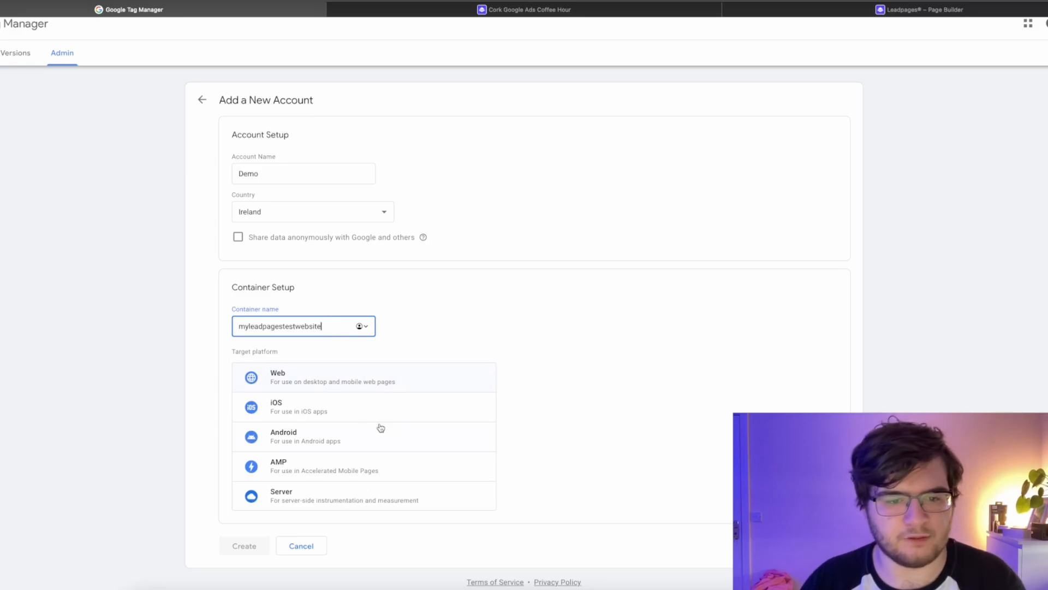
{"action": "left_click", "coordinate": [374, 379]}
Step: Create the Demo account, accepting the GDPR Data Processing Terms and the Google Tag Manager Terms of Service
{"action": "left_click", "coordinate": [234, 551]}
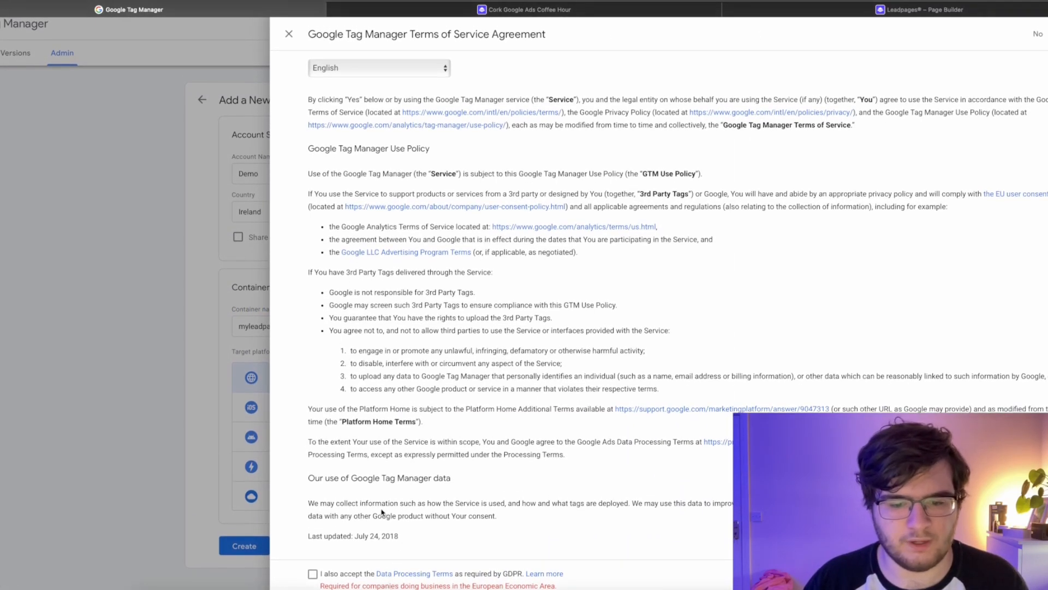
{"action": "left_click", "coordinate": [312, 573]}
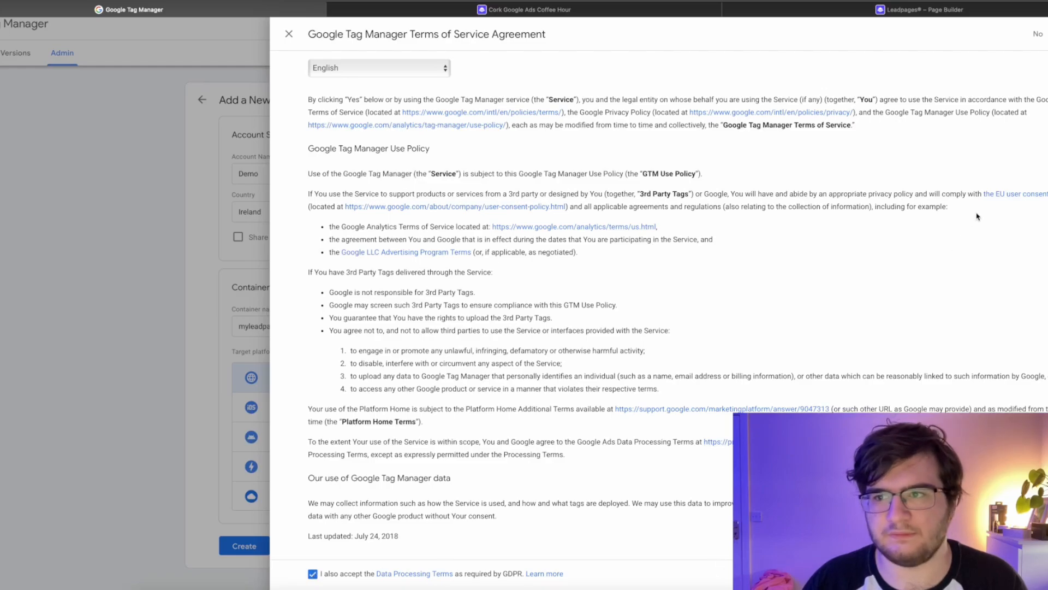
{"action": "left_click", "coordinate": [1047, 34]}
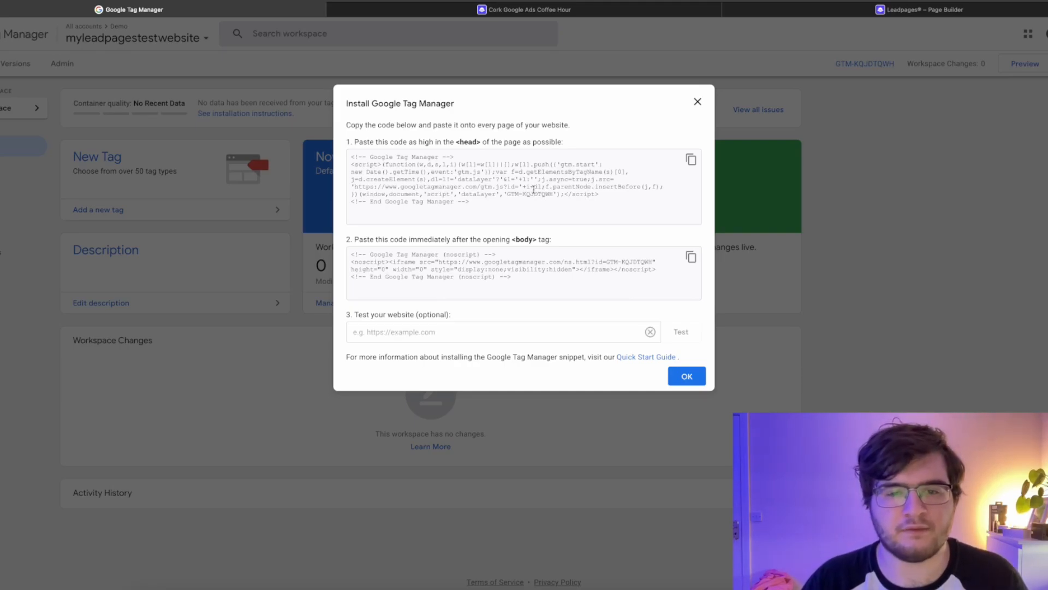
Step: Copy the Google Tag Manager head snippet and add it to the Leadpages head section tracking code
{"action": "left_click", "coordinate": [691, 159]}
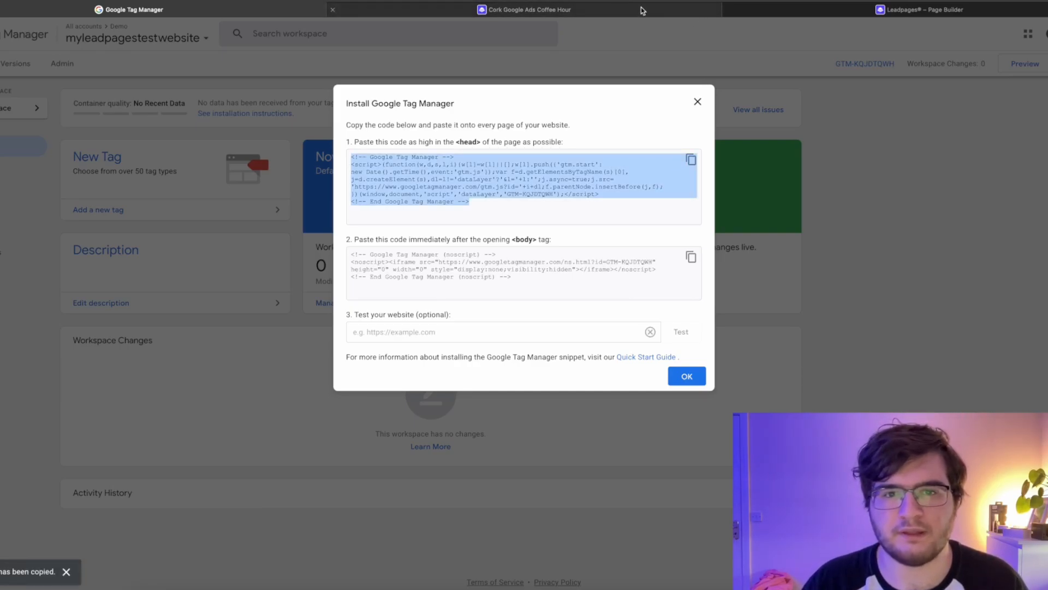
{"action": "left_click", "coordinate": [605, 8]}
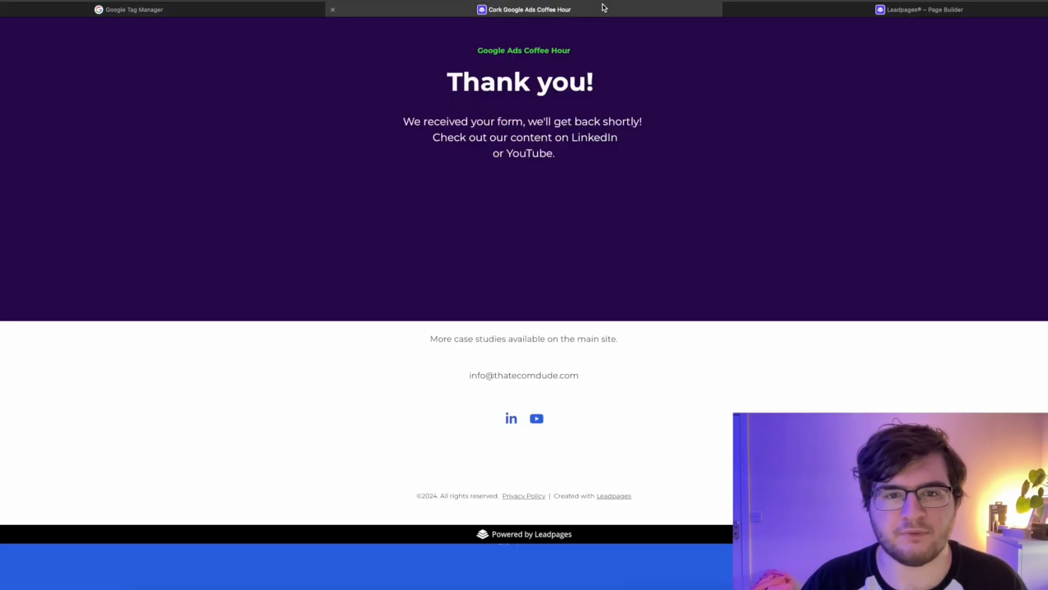
{"action": "left_click", "coordinate": [831, 7]}
{"action": "left_click_drag", "start_coordinate": [743, 12], "coordinate": [491, 11]}
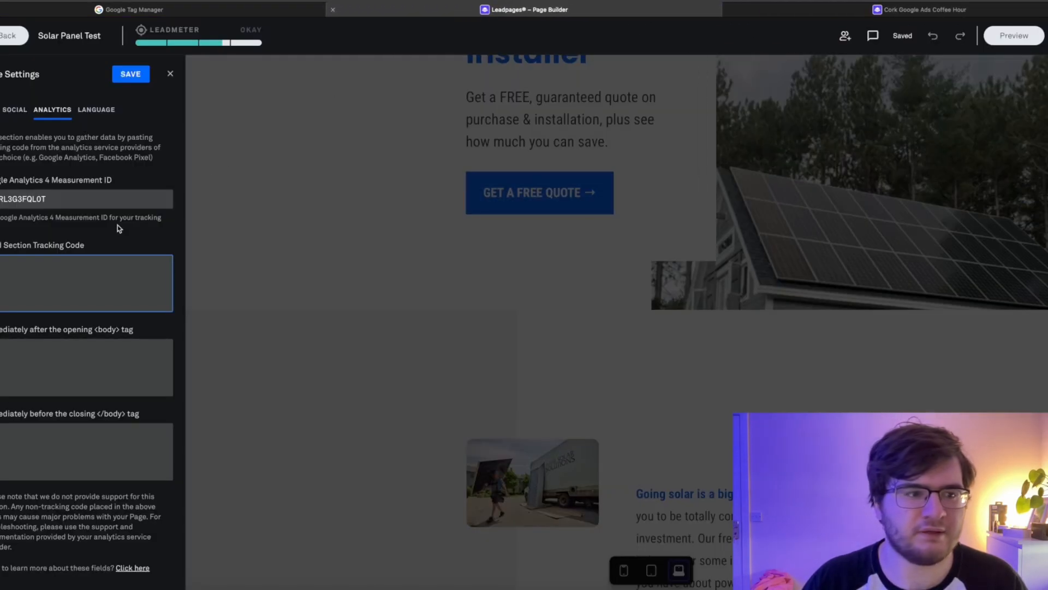
{"action": "left_click", "coordinate": [100, 280]}
{"action": "key", "text": "super+v"}
Step: Copy the Google Tag Manager noscript snippet into the Leadpages field for code immediately after the opening body tag, and save the analytics settings
{"action": "left_click", "coordinate": [175, 11]}
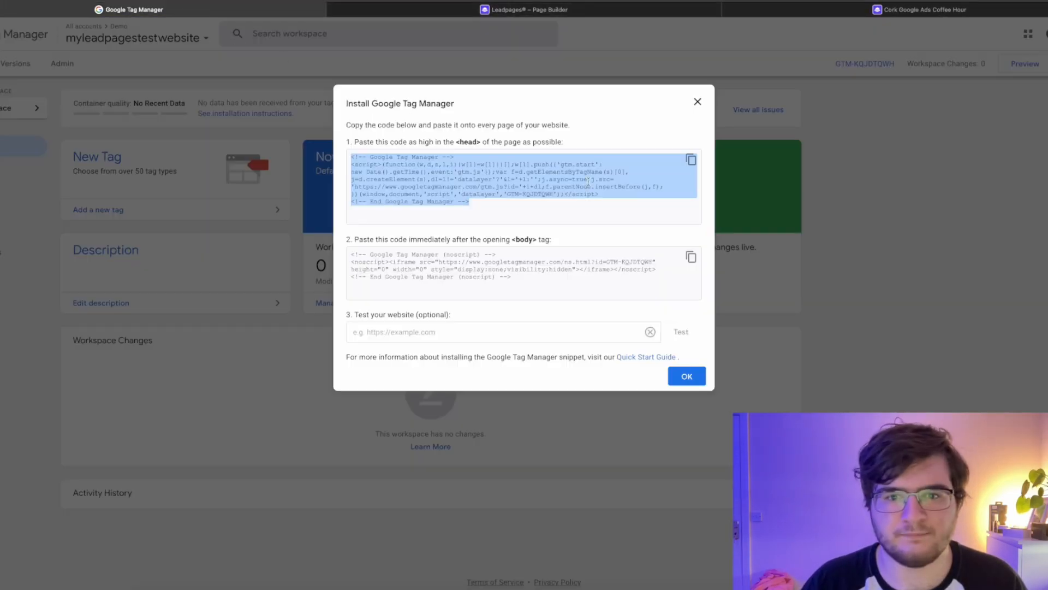
{"action": "left_click", "coordinate": [691, 257]}
{"action": "left_click", "coordinate": [398, 10]}
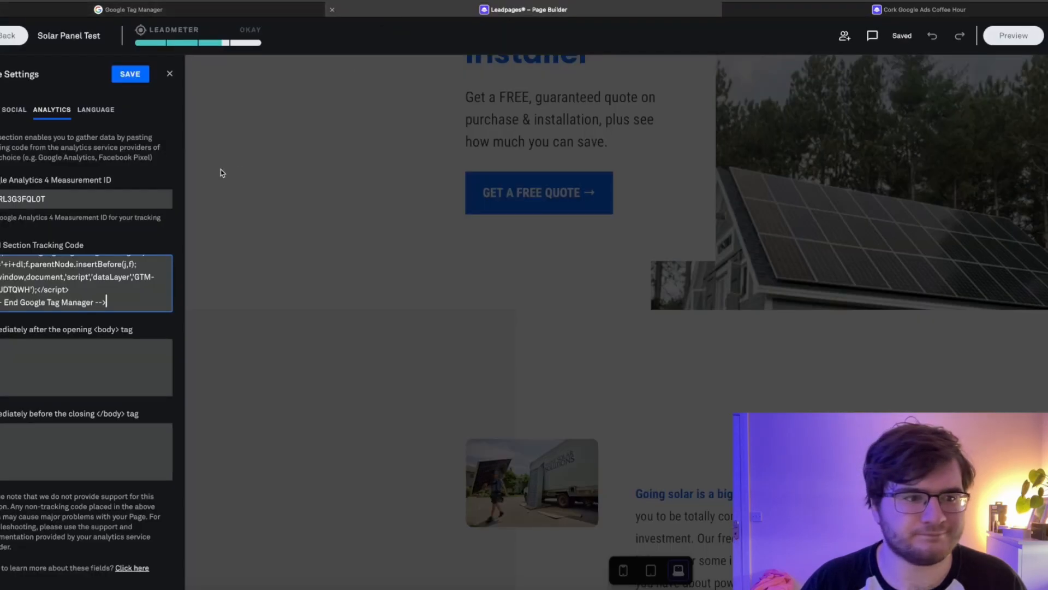
{"action": "left_click", "coordinate": [48, 343]}
{"action": "key", "text": "super+v"}
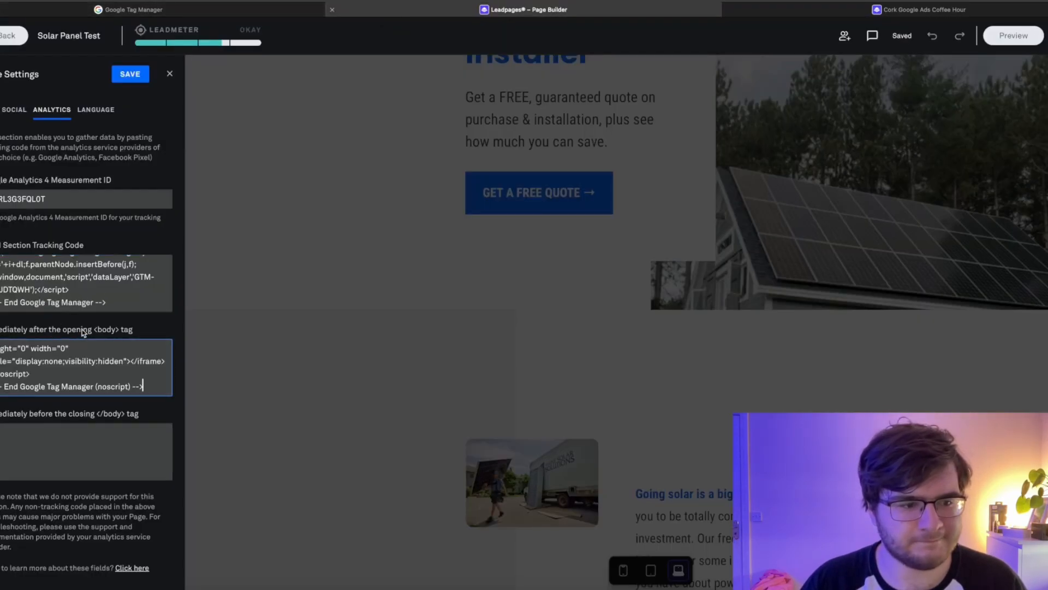
{"action": "left_click", "coordinate": [136, 79]}
Step: Return to Google Tag Manager, dismiss the installation instructions, and start a new tag by opening its tag type choices
{"action": "left_click", "coordinate": [164, 9]}
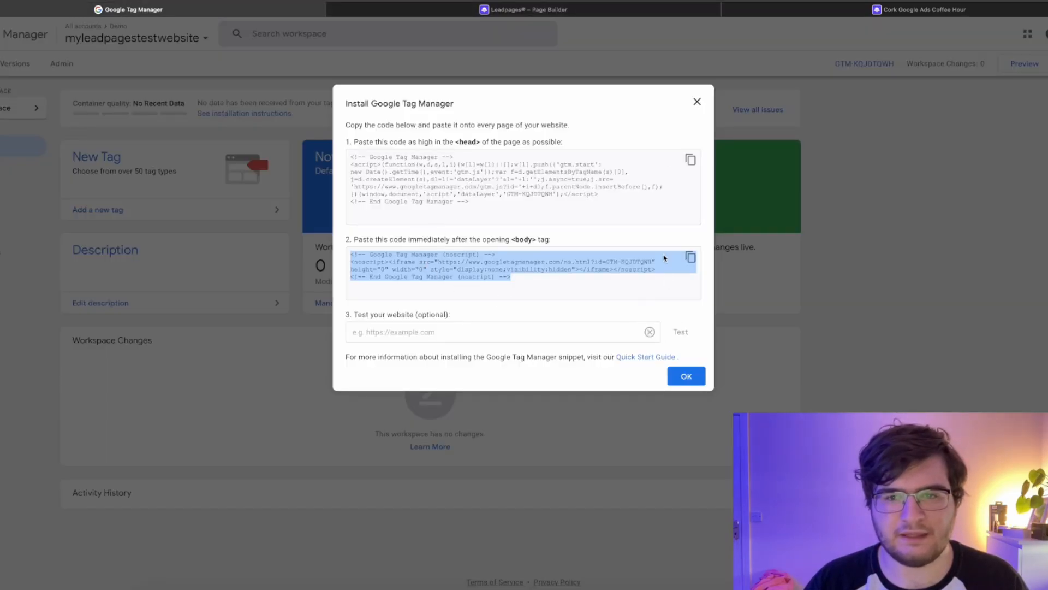
{"action": "left_click", "coordinate": [695, 101]}
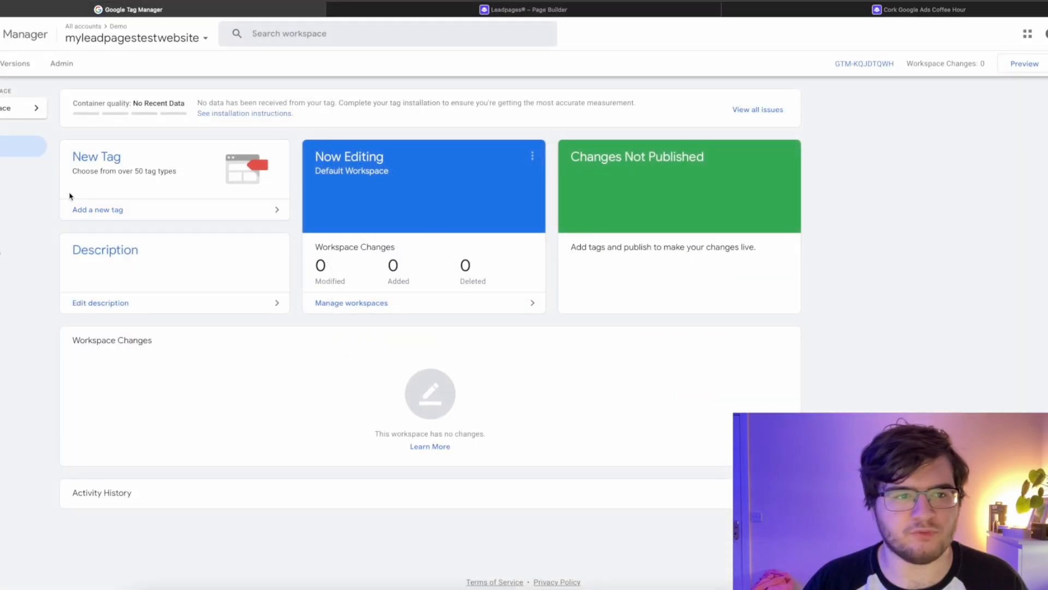
{"action": "left_click", "coordinate": [96, 157]}
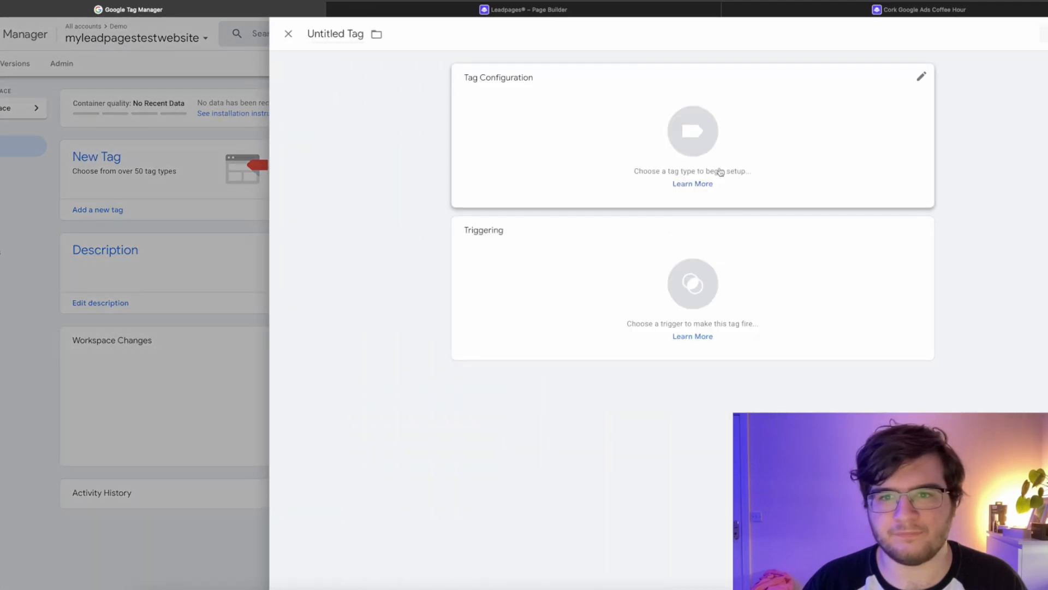
{"action": "left_click", "coordinate": [821, 115]}
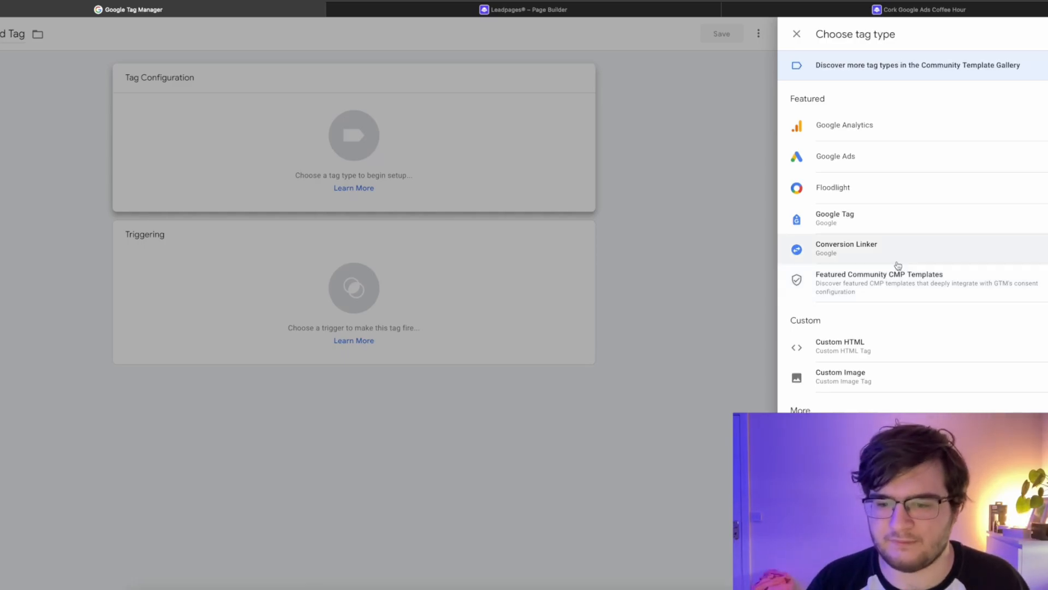
Step: Add the Cookiebot CMP template from the featured community CMP templates to the workspace as the tag's type, accepting its permissions
{"action": "scroll", "coordinate": [896, 269], "scroll_direction": "down", "scroll_amount": 2}
{"action": "scroll", "coordinate": [896, 267], "scroll_direction": "up", "scroll_amount": 2}
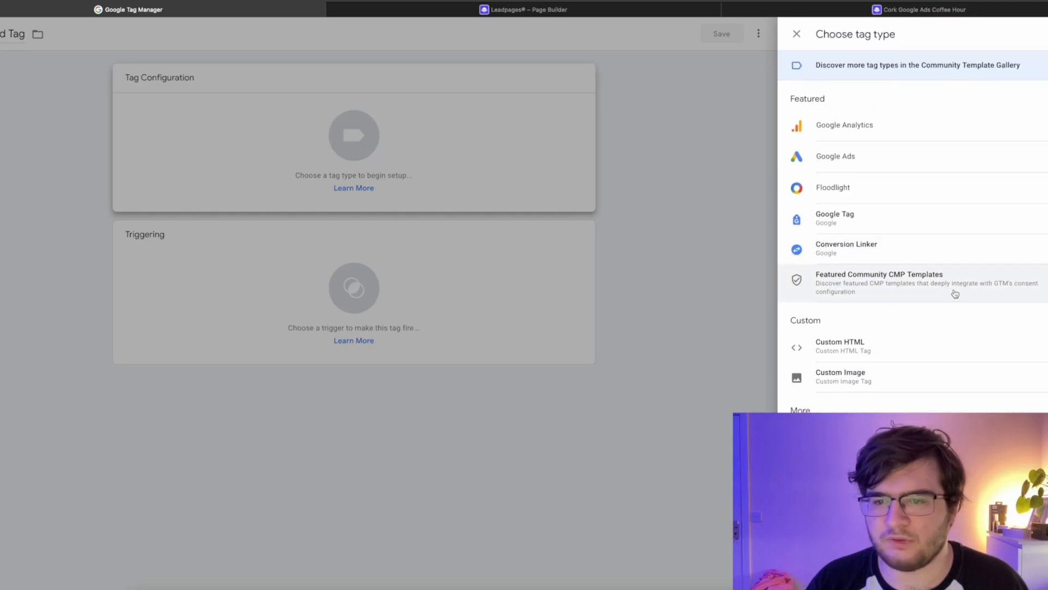
{"action": "left_click", "coordinate": [961, 285]}
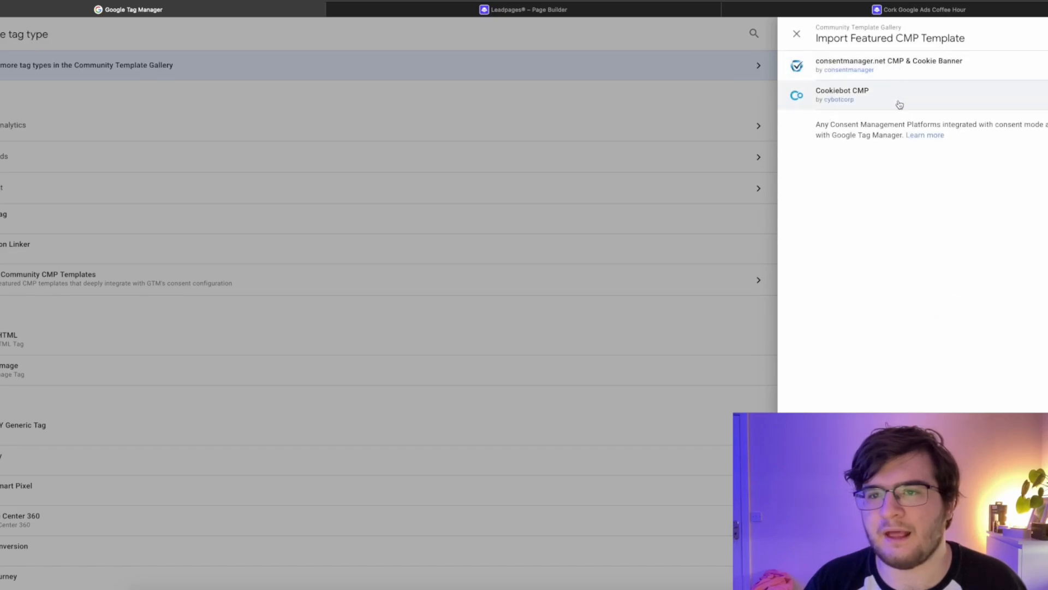
{"action": "left_click", "coordinate": [905, 99]}
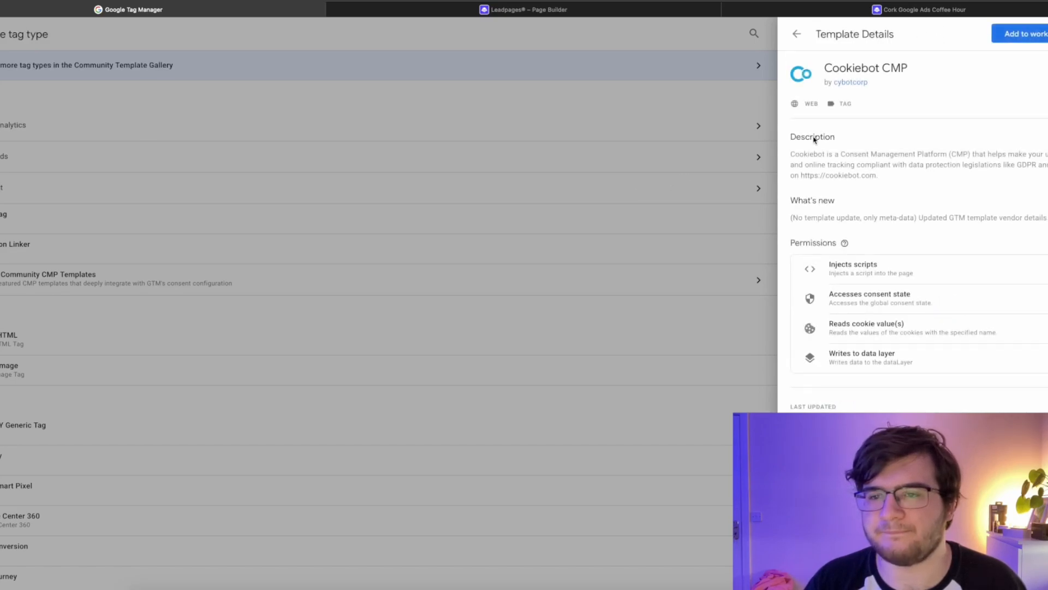
{"action": "scroll", "coordinate": [955, 206], "scroll_direction": "down", "scroll_amount": 1}
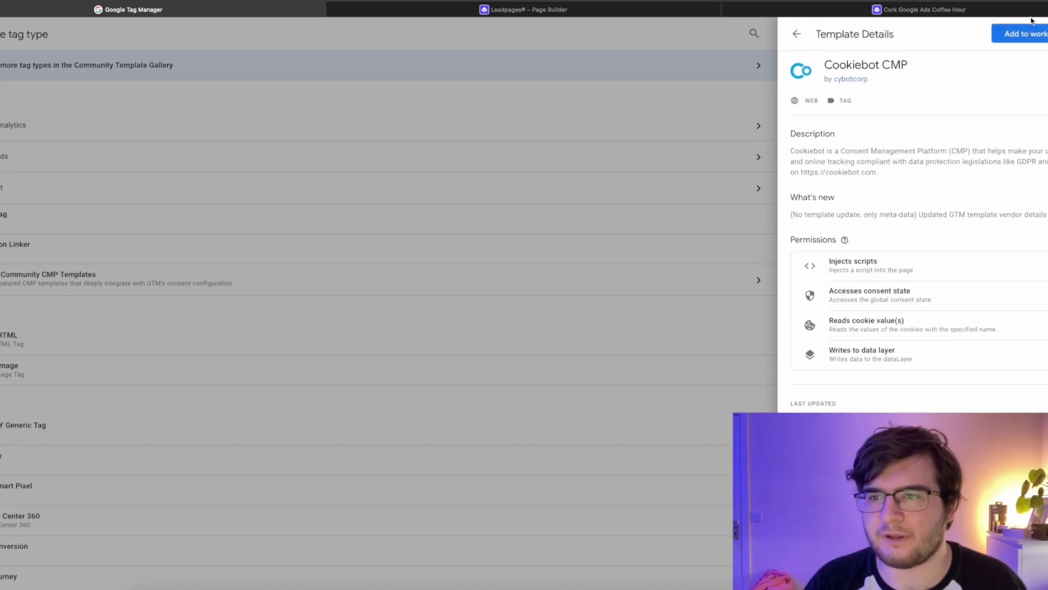
{"action": "left_click", "coordinate": [1020, 33]}
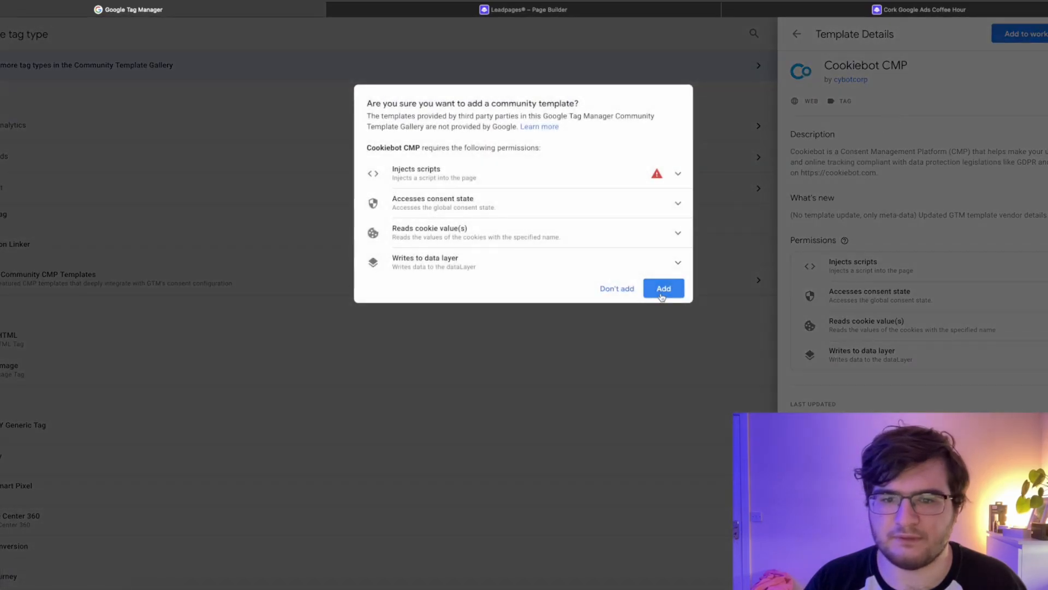
{"action": "left_click", "coordinate": [662, 289]}
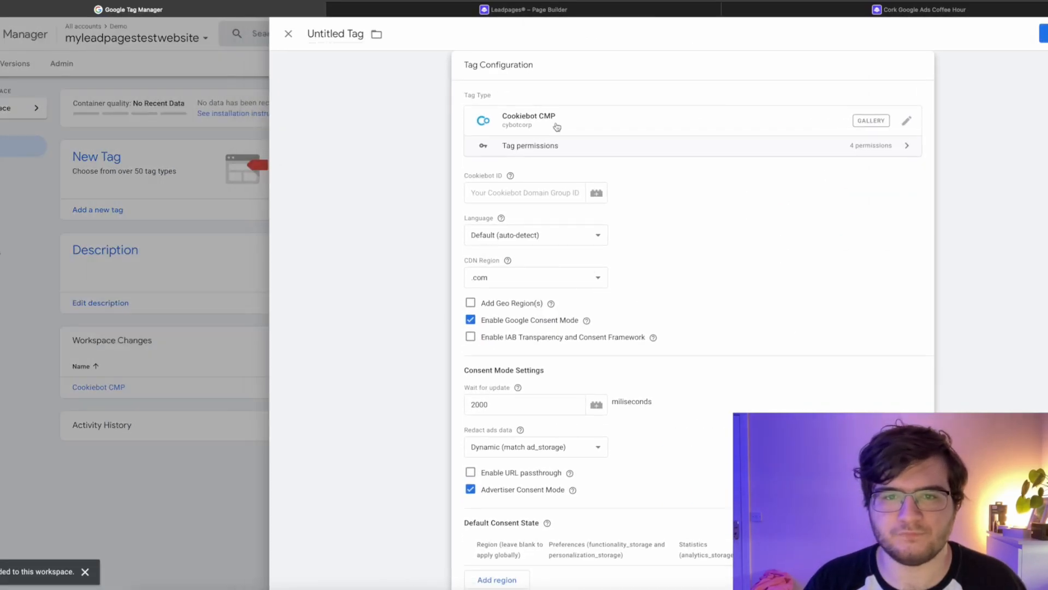
Step: Open the Cookiebot website and examine its pricing plans and the features included in the premium plans
{"action": "key", "text": "super+t"}
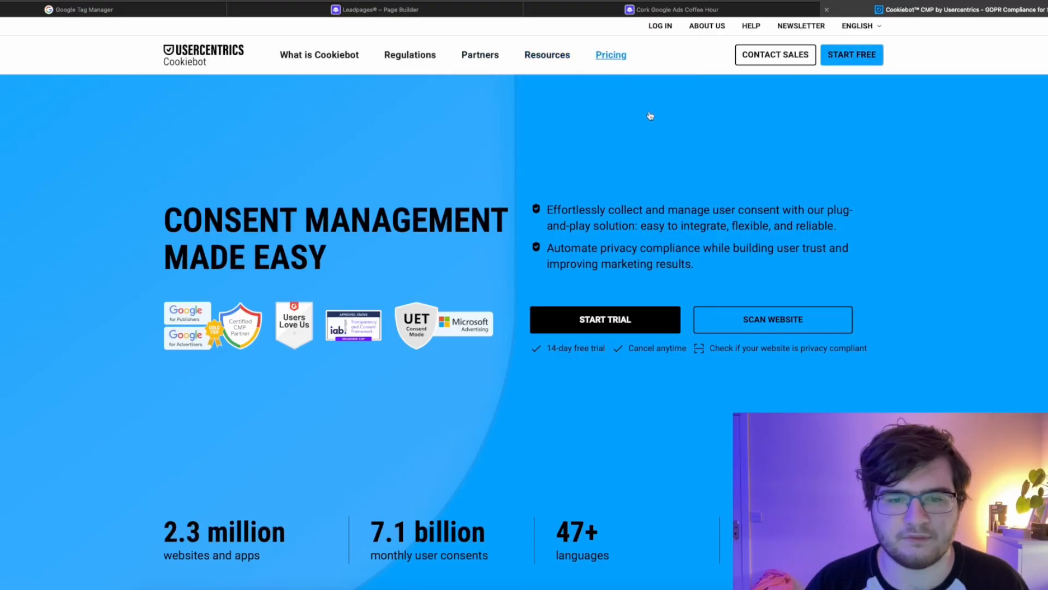
{"action": "scroll", "coordinate": [515, 182], "scroll_direction": "down", "scroll_amount": 2}
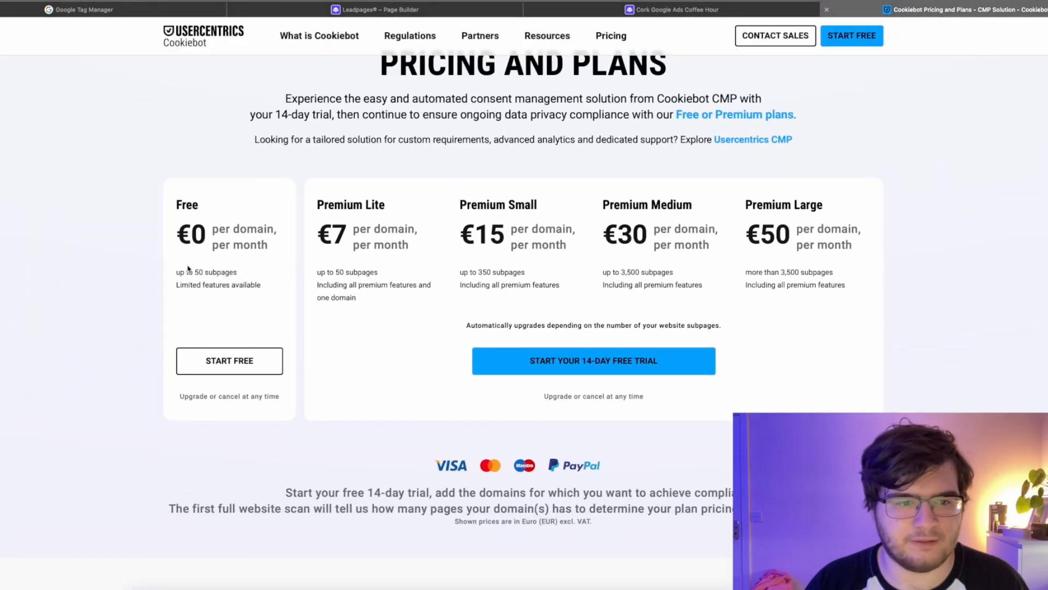
{"action": "scroll", "coordinate": [421, 343], "scroll_direction": "down", "scroll_amount": 9}
{"action": "left_click_drag", "start_coordinate": [59, 180], "coordinate": [526, 394]}
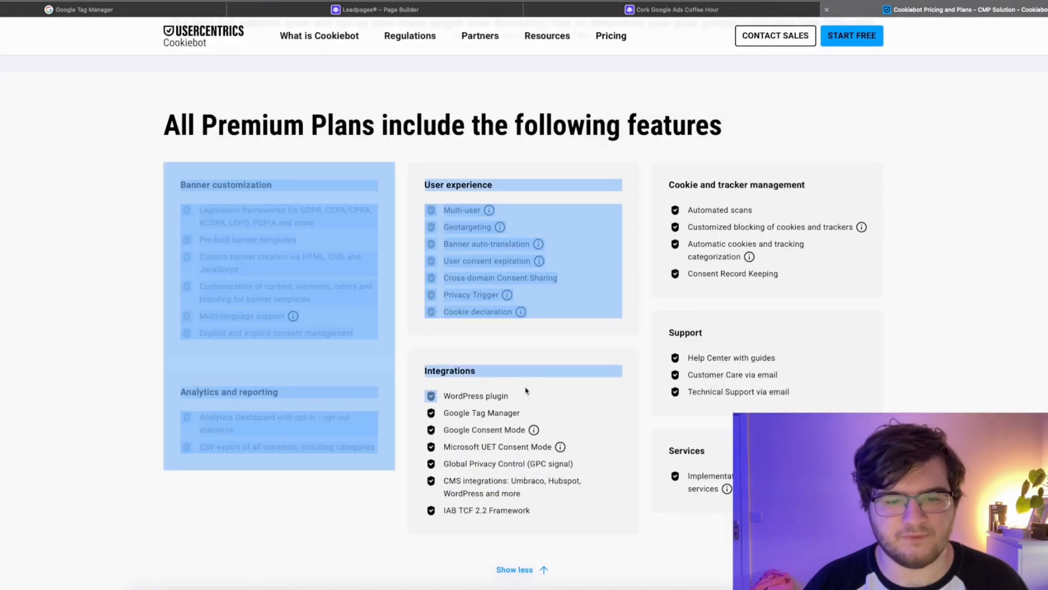
{"action": "left_click", "coordinate": [512, 391]}
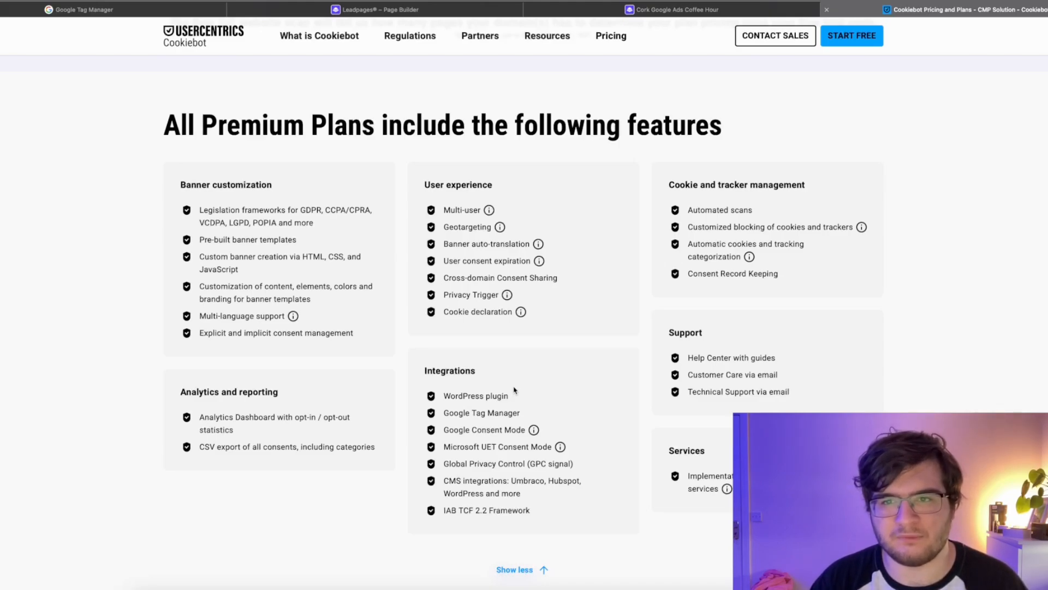
{"action": "scroll", "coordinate": [514, 390], "scroll_direction": "up", "scroll_amount": 15}
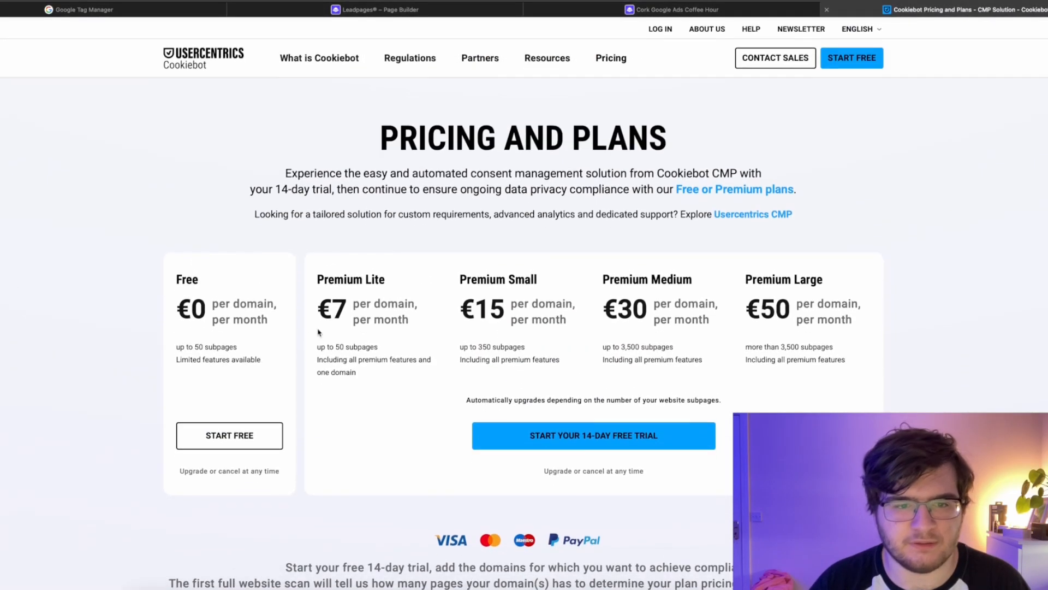
{"action": "left_click_drag", "start_coordinate": [313, 275], "coordinate": [376, 347]}
{"action": "left_click", "coordinate": [413, 376]}
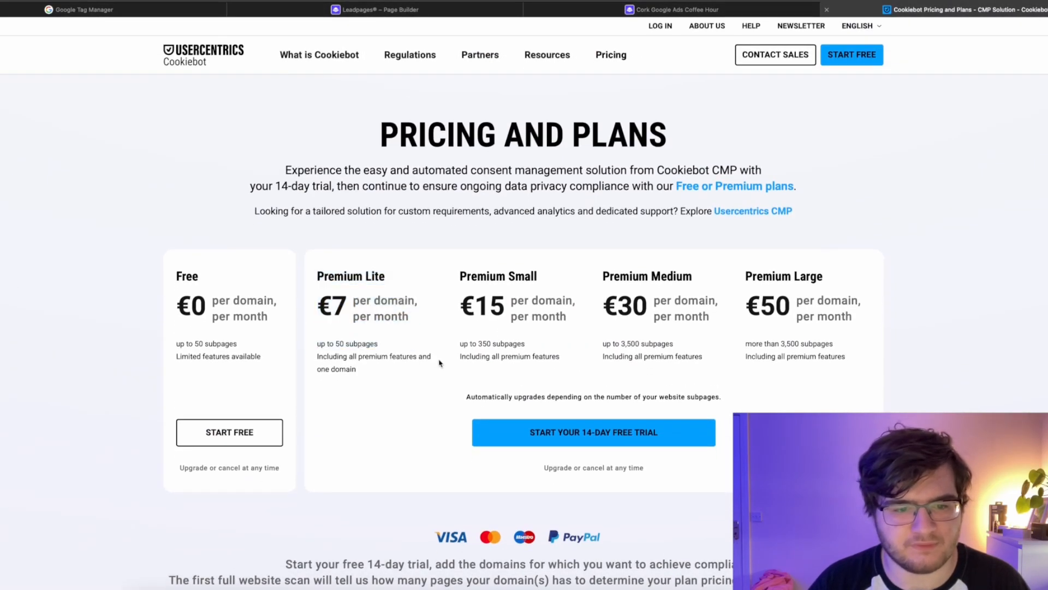
Step: Open the Cookiebot admin interface and review its domains and the CMP banner, cookie declaration and Google Consent Mode implementation options
{"action": "left_click", "coordinate": [845, 66]}
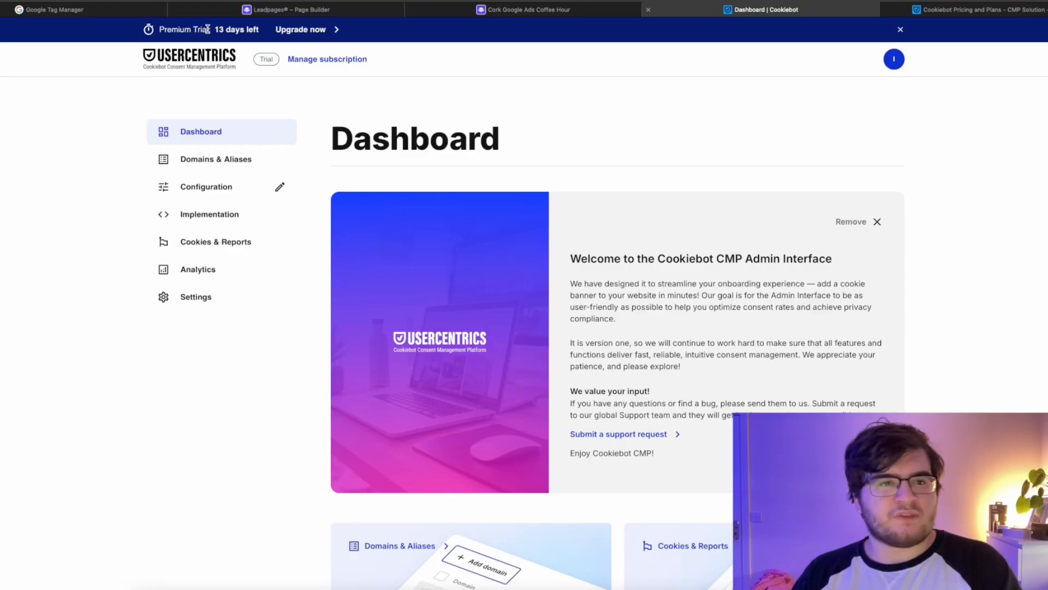
{"action": "left_click", "coordinate": [210, 169]}
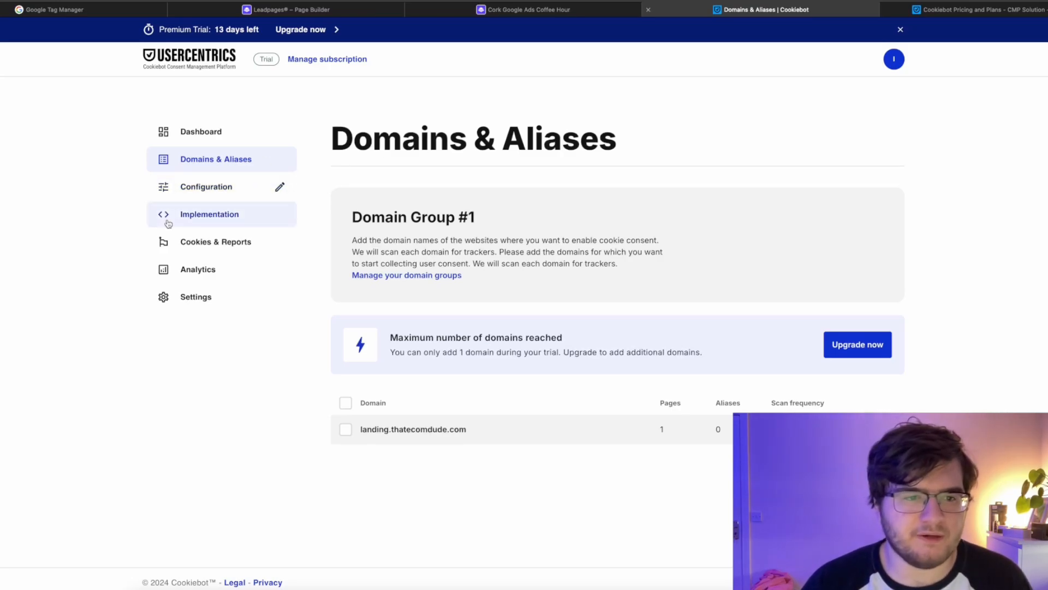
{"action": "left_click", "coordinate": [195, 221]}
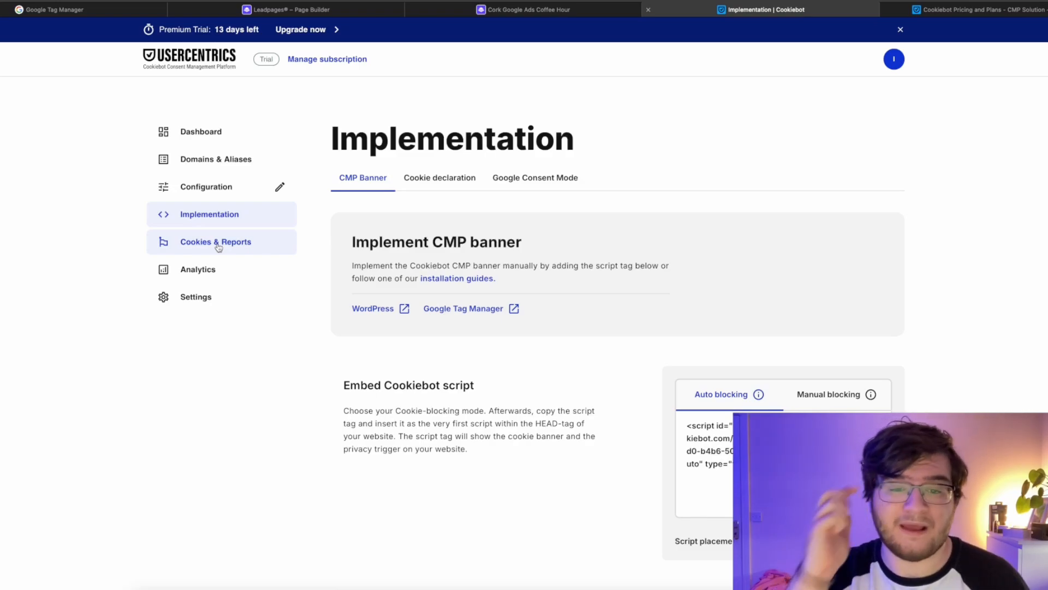
{"action": "left_click", "coordinate": [503, 181]}
{"action": "scroll", "coordinate": [648, 317], "scroll_direction": "down", "scroll_amount": 1}
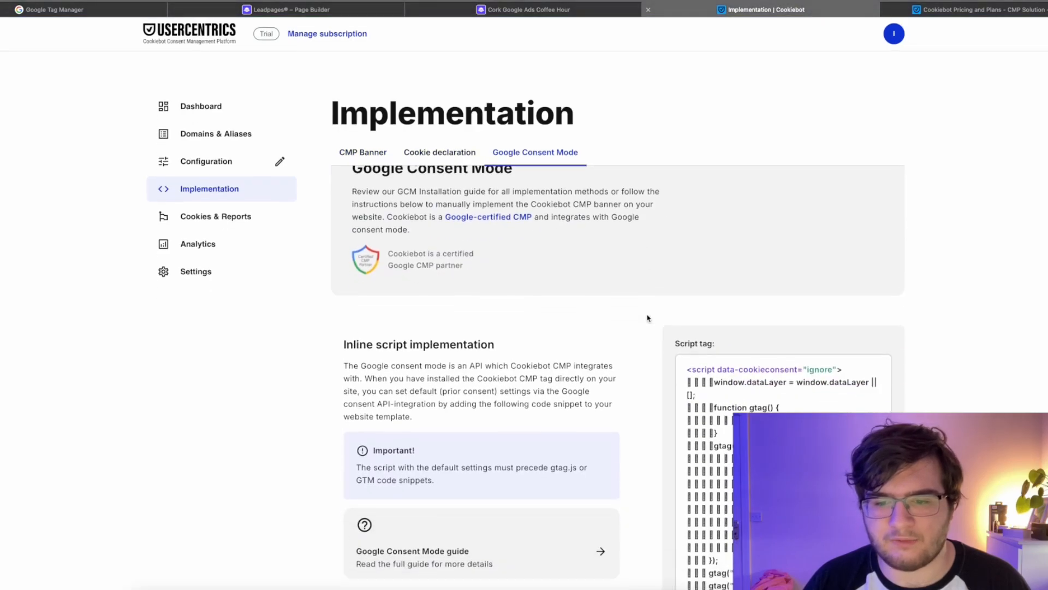
{"action": "scroll", "coordinate": [648, 316], "scroll_direction": "up", "scroll_amount": 1}
{"action": "left_click", "coordinate": [431, 182]}
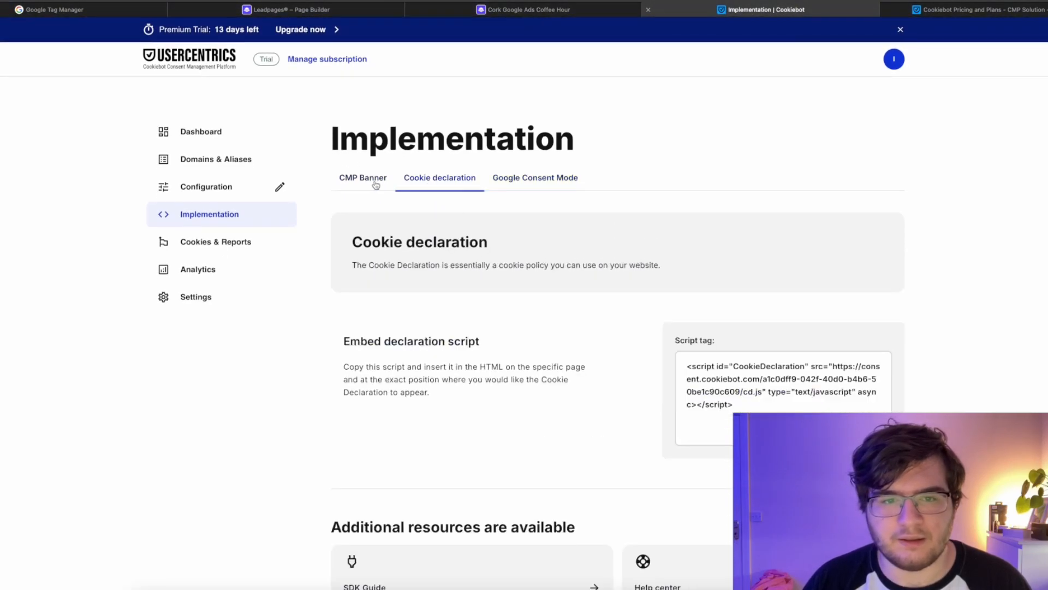
{"action": "left_click", "coordinate": [367, 184]}
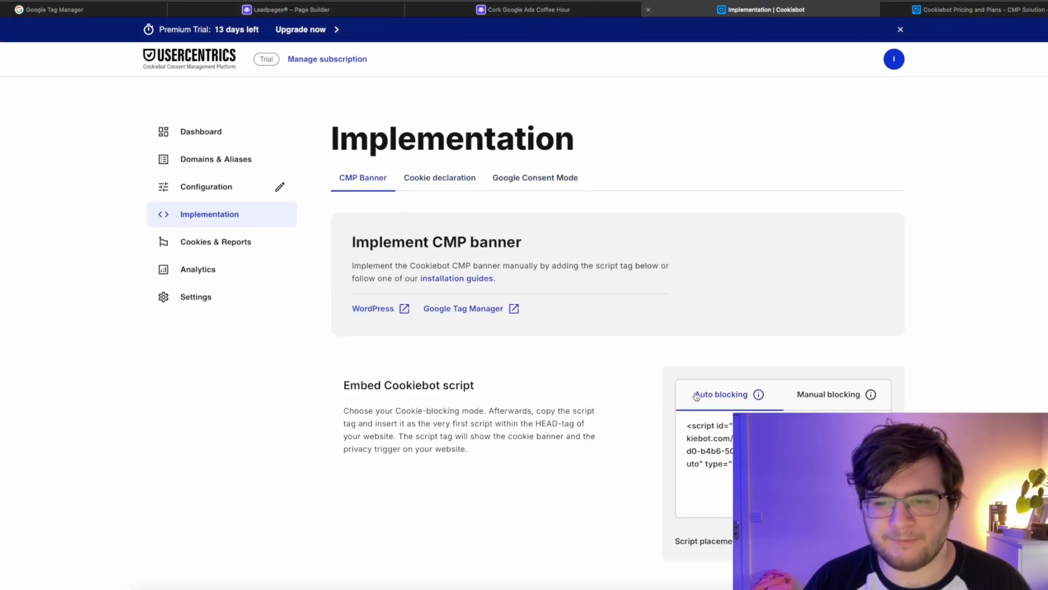
Step: Take the Cookiebot ID from the auto-blocking embed script and enter it in the Cookiebot CMP tag in Google Tag Manager
{"action": "left_click", "coordinate": [784, 445]}
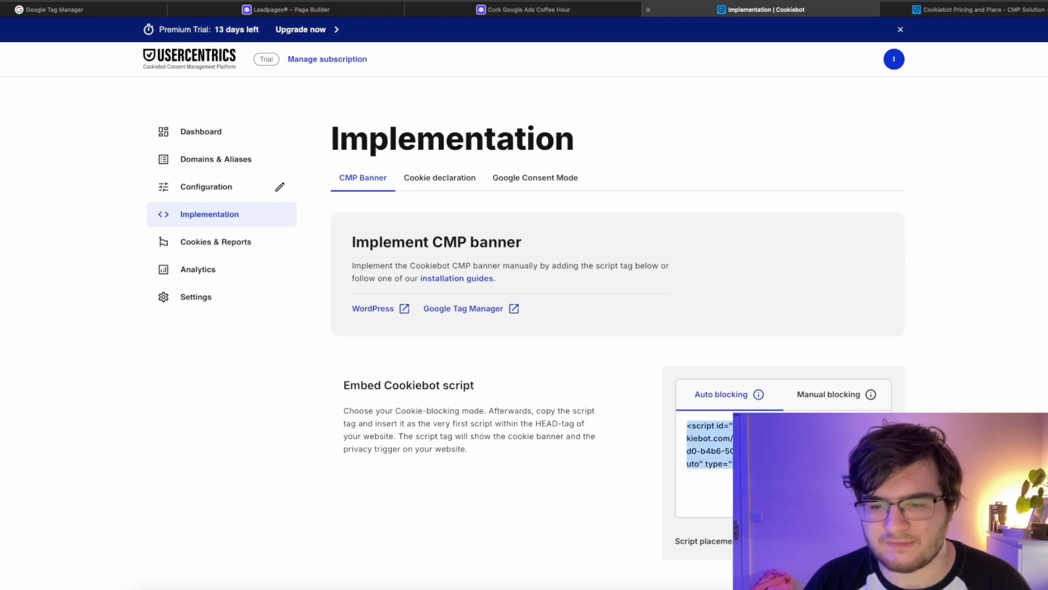
{"action": "scroll", "coordinate": [524, 305], "scroll_direction": "down", "scroll_amount": 1}
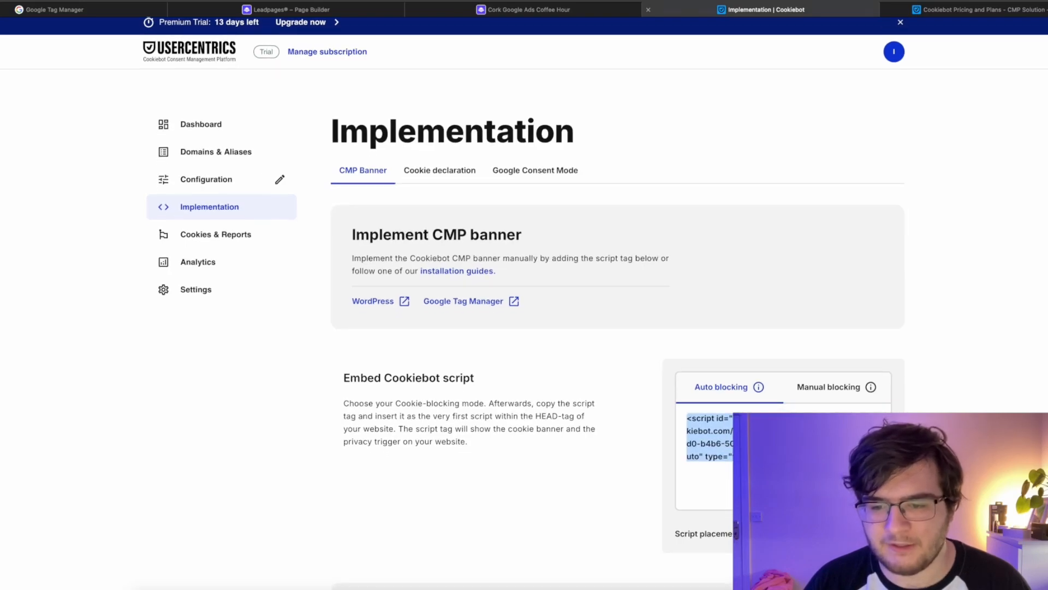
{"action": "scroll", "coordinate": [524, 306], "scroll_direction": "up", "scroll_amount": 1}
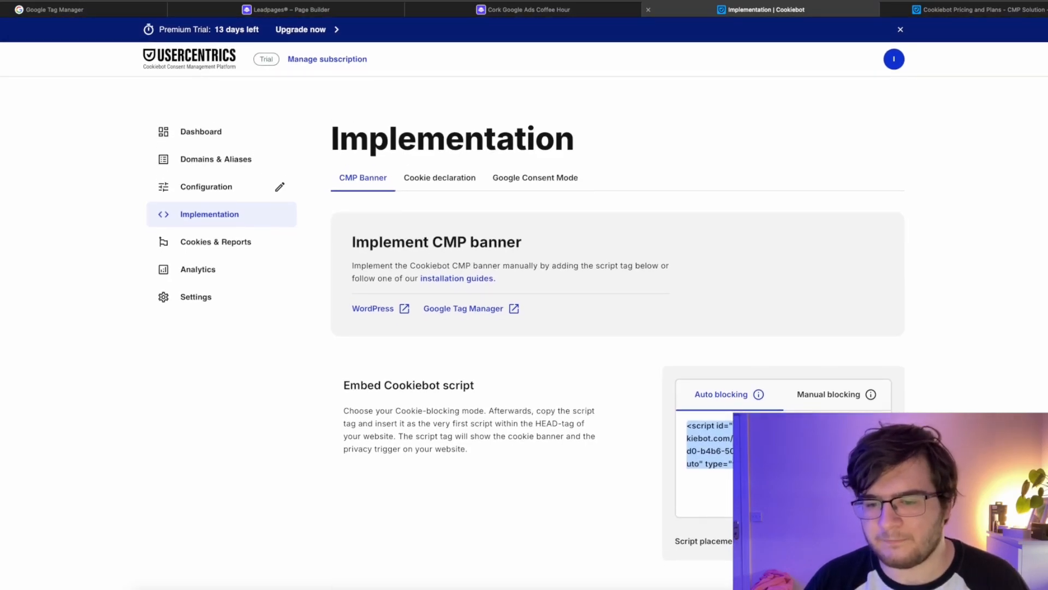
{"action": "key", "text": "super+Tab"}
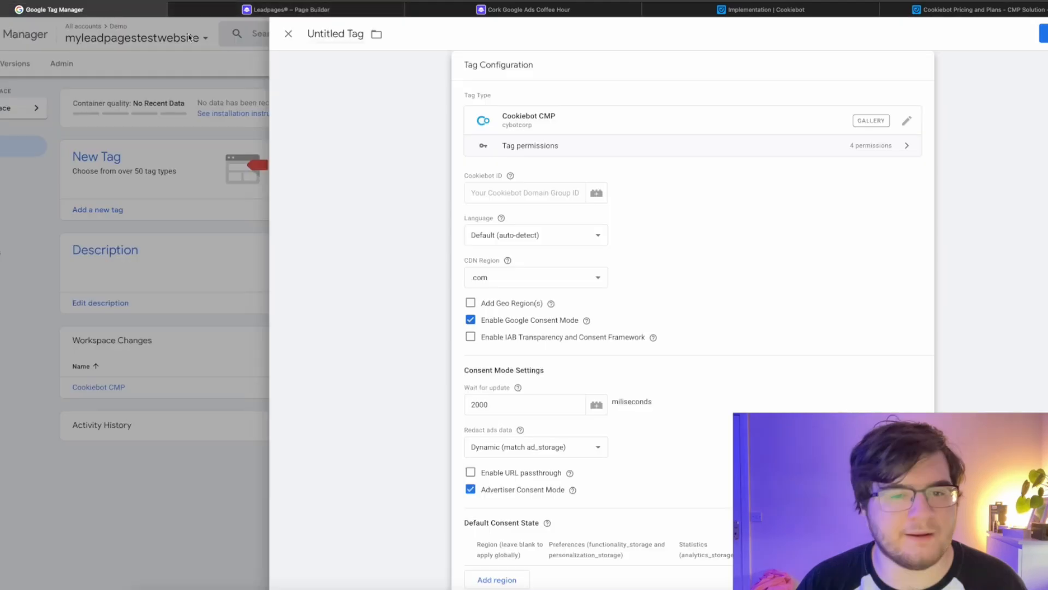
{"action": "left_click", "coordinate": [500, 198]}
{"action": "left_click", "coordinate": [650, 239]}
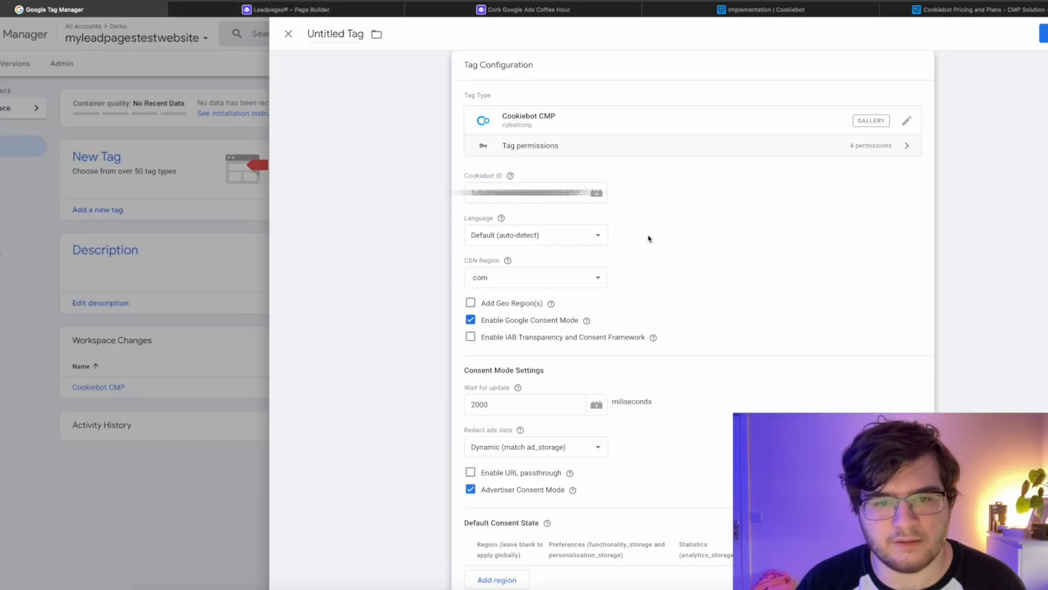
Step: Assign the Consent Initialization - All Pages trigger to the tag and save it as Cookiebot CMP
{"action": "scroll", "coordinate": [554, 266], "scroll_direction": "down", "scroll_amount": 4}
{"action": "left_click", "coordinate": [578, 486]}
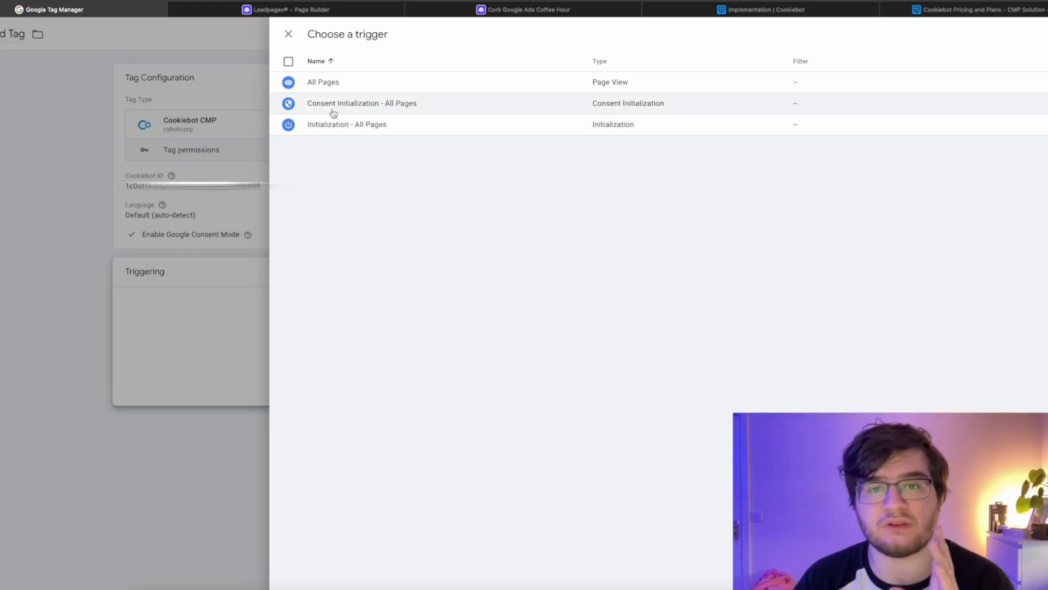
{"action": "left_click", "coordinate": [334, 103]}
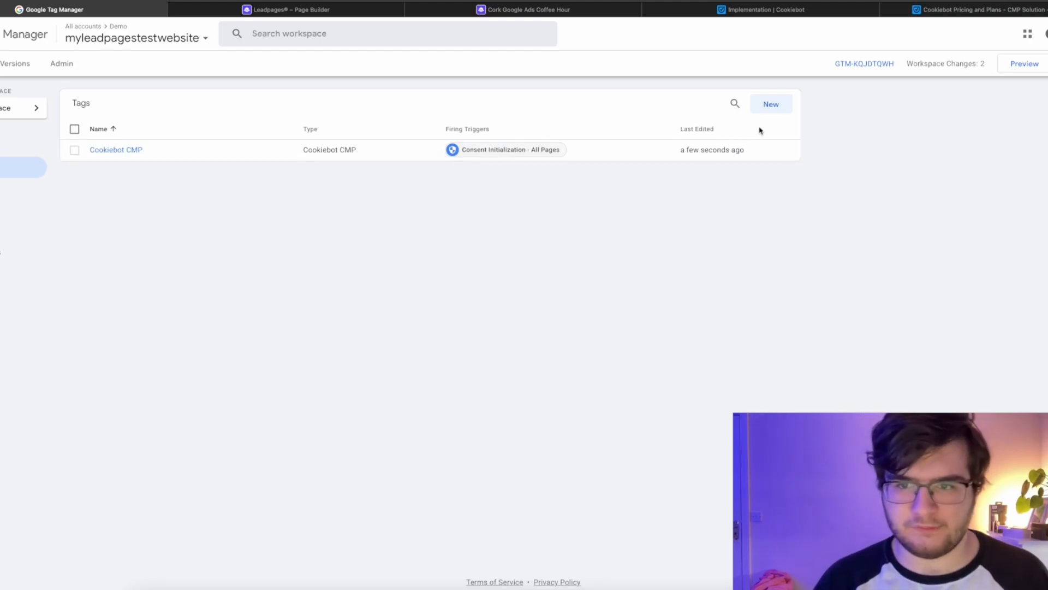
Step: Start a new tag and review the Google Ads tag types available for it
{"action": "left_click", "coordinate": [786, 111]}
{"action": "left_click", "coordinate": [700, 135]}
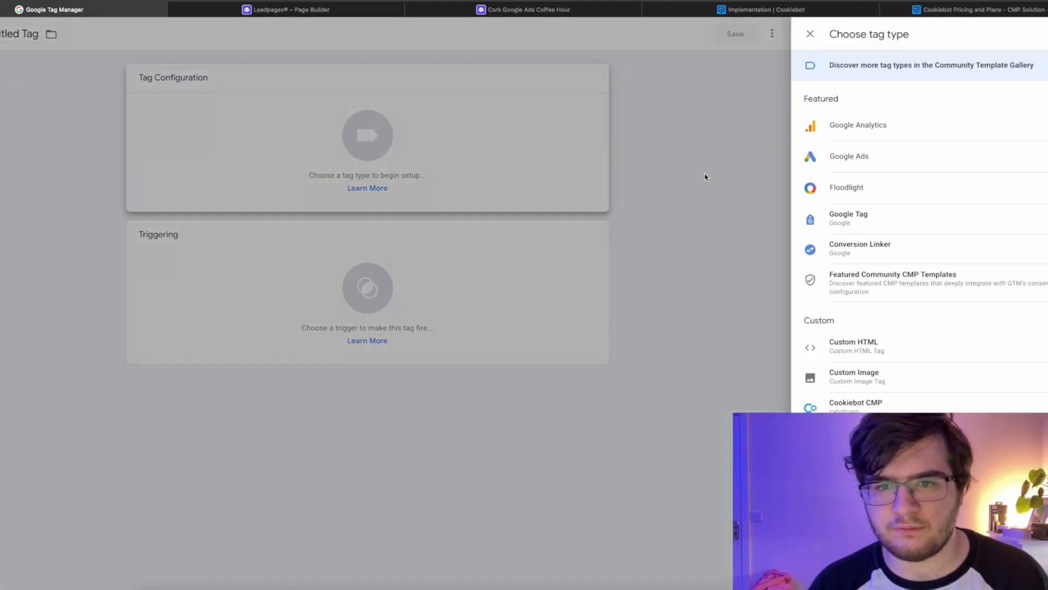
{"action": "left_click", "coordinate": [879, 164]}
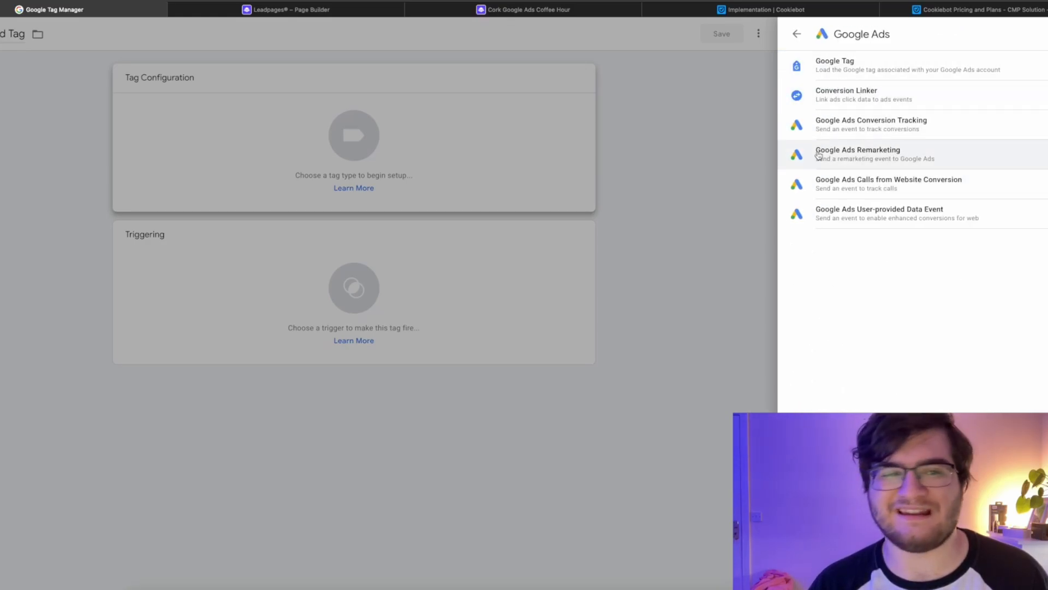
{"action": "left_click", "coordinate": [333, 116]}
Step: Switch to the Leadpages builder and save the Solar Panel Test page's analytics settings with the Google Tag Manager code
{"action": "key", "text": "ctrl+Tab"}
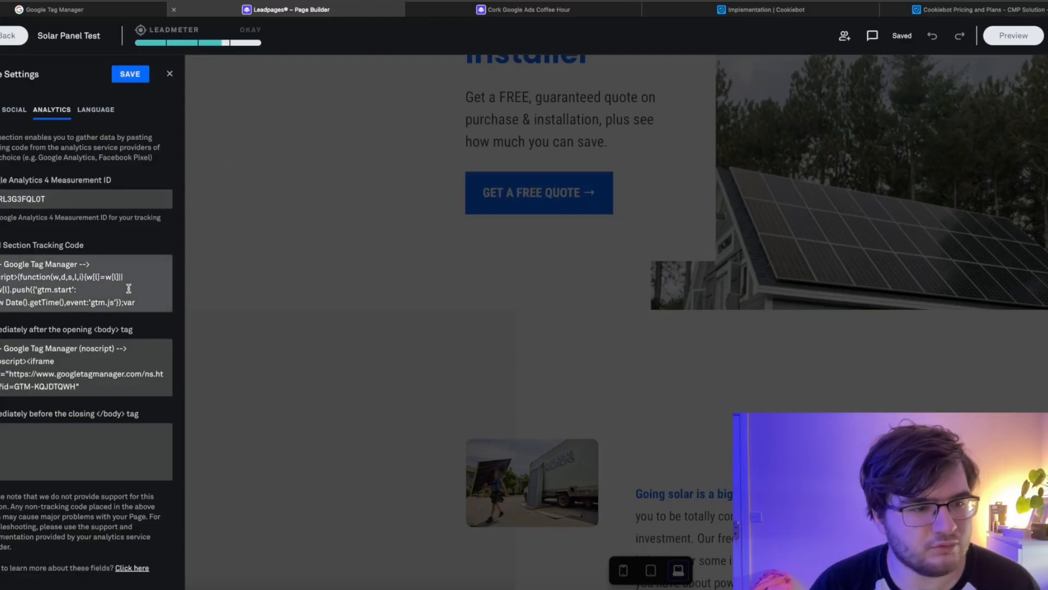
{"action": "scroll", "coordinate": [129, 288], "scroll_direction": "down", "scroll_amount": 5}
{"action": "left_click", "coordinate": [130, 74]}
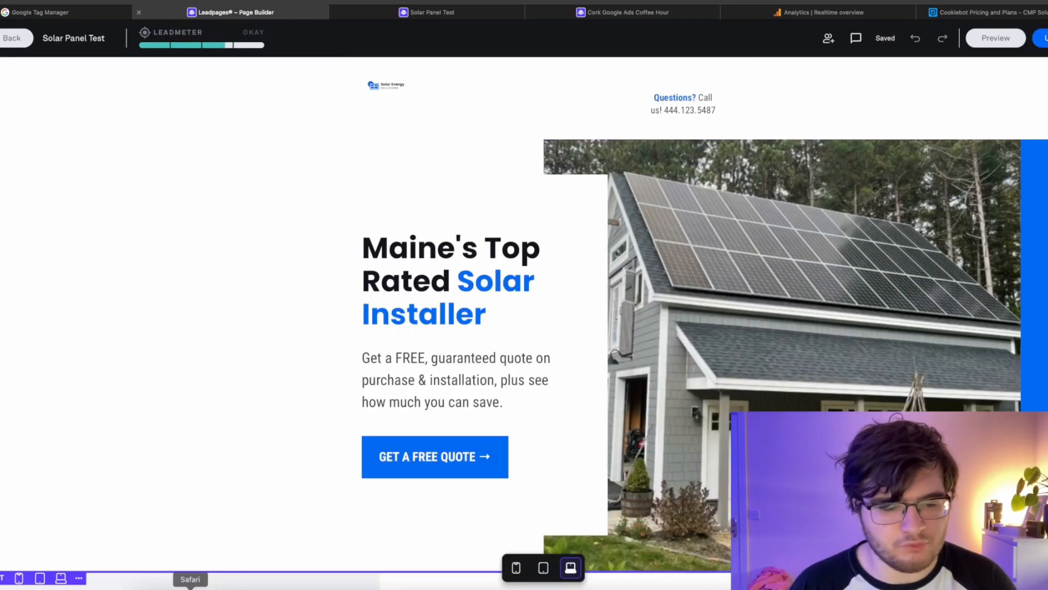
Step: View the published solar landing page in a separate browser window and allow all cookies in its Cookiebot consent banner
{"action": "right_click", "coordinate": [191, 587]}
{"action": "left_click", "coordinate": [266, 511]}
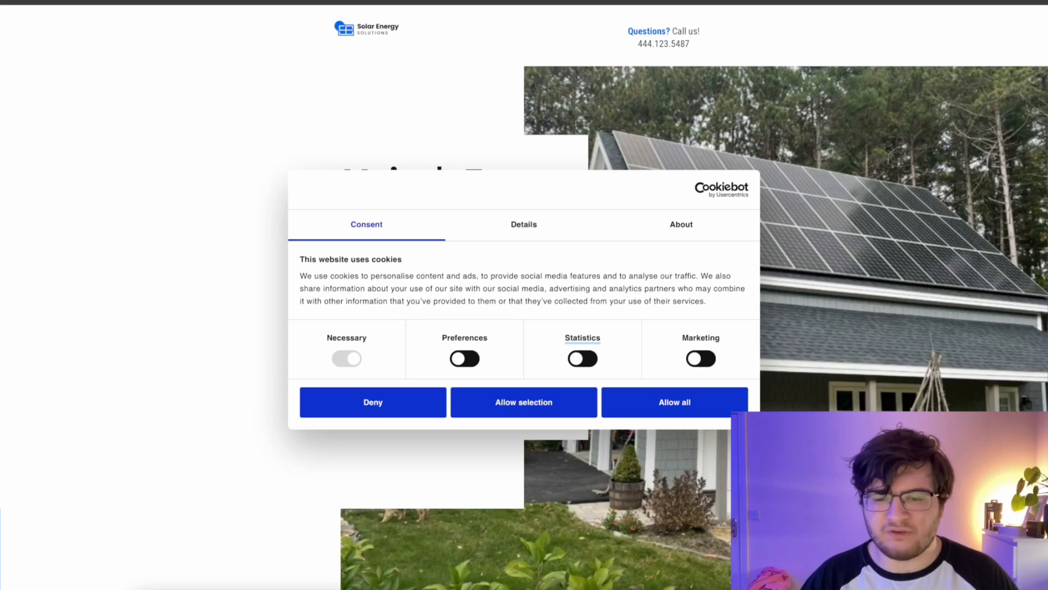
{"action": "scroll", "coordinate": [583, 409], "scroll_direction": "down", "scroll_amount": 5}
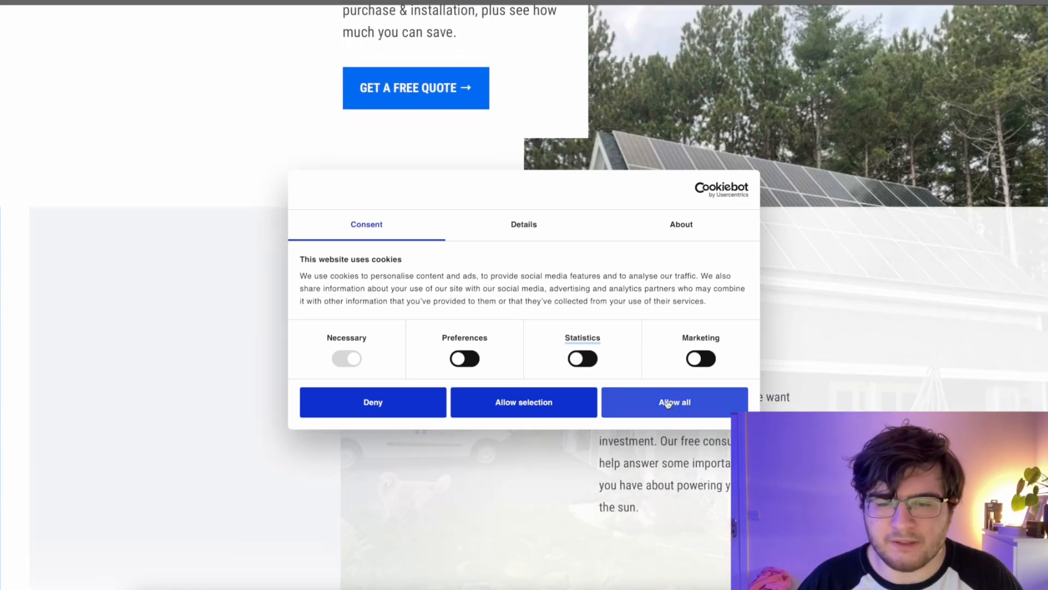
{"action": "left_click", "coordinate": [651, 404]}
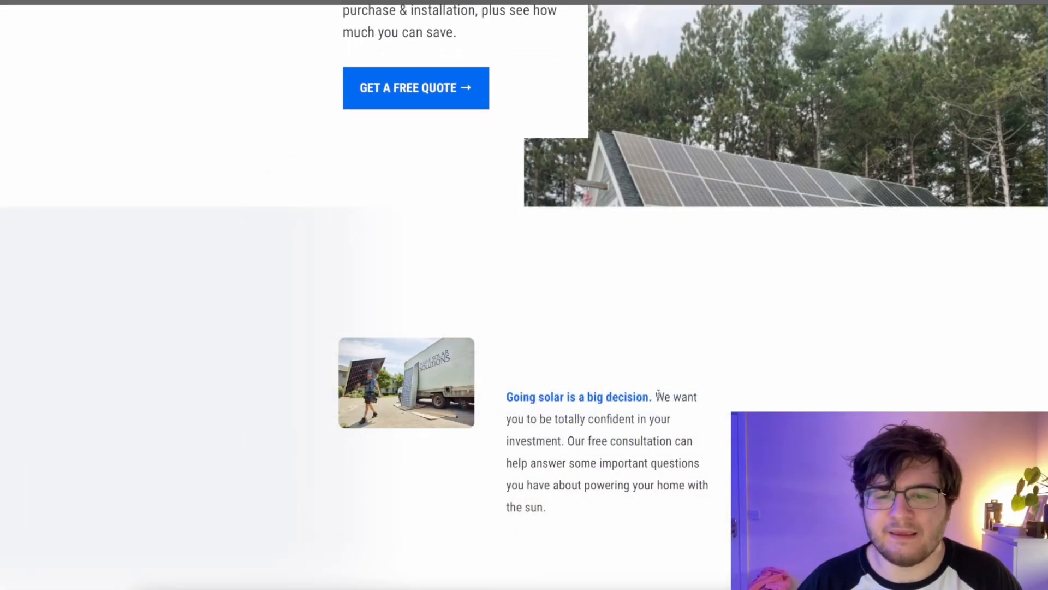
{"action": "scroll", "coordinate": [519, 326], "scroll_direction": "up", "scroll_amount": 5}
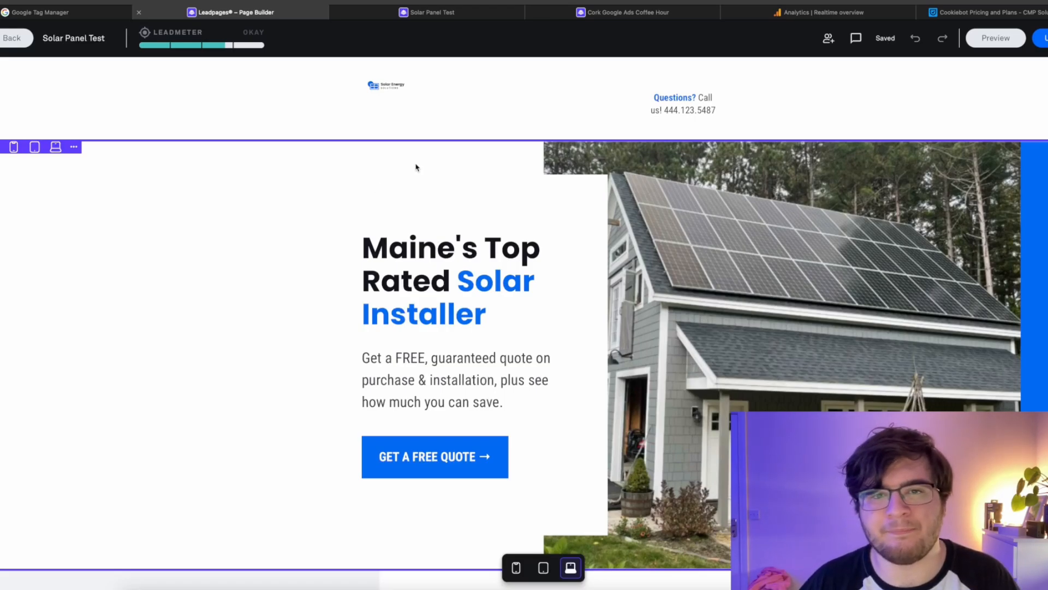
Step: Switch to Google Analytics and examine the Realtime overview's active users, traffic sources, page views and event counts
{"action": "left_click", "coordinate": [812, 13]}
{"action": "scroll", "coordinate": [665, 149], "scroll_direction": "up", "scroll_amount": 4}
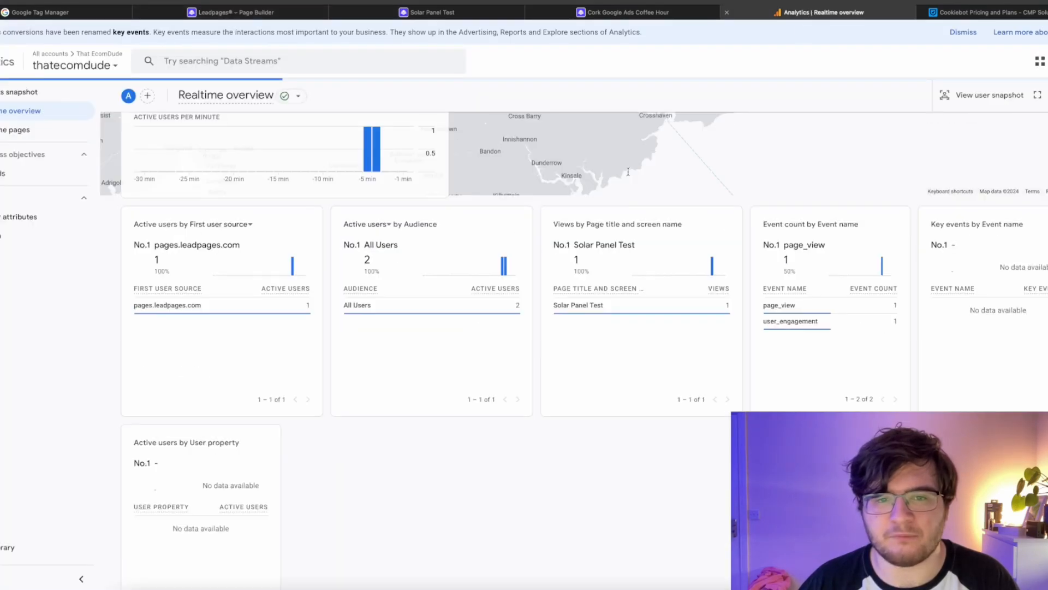
{"action": "scroll", "coordinate": [280, 243], "scroll_direction": "down", "scroll_amount": 2}
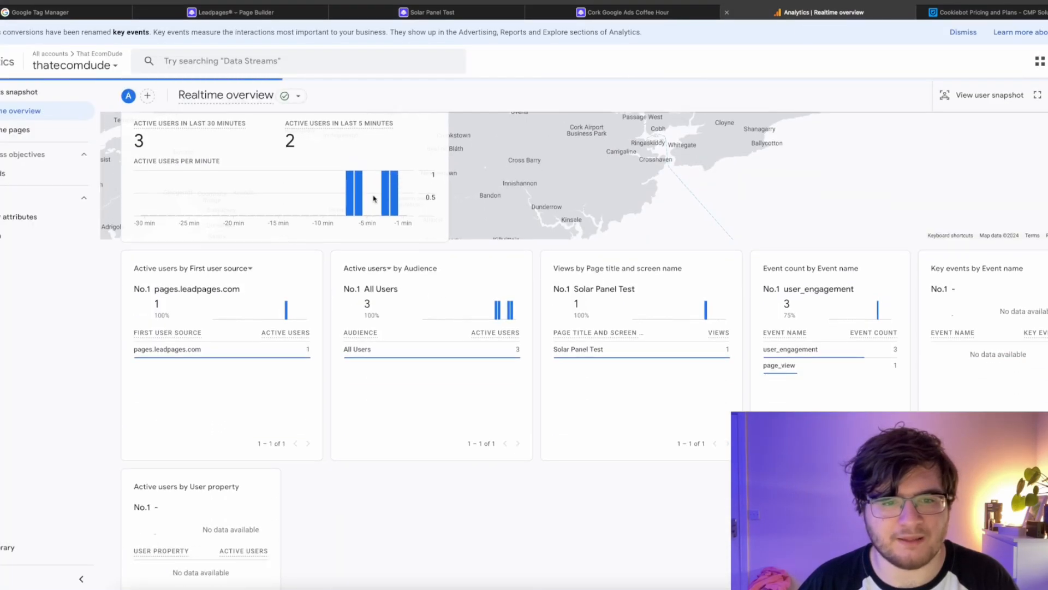
{"action": "scroll", "coordinate": [311, 288], "scroll_direction": "down", "scroll_amount": 1}
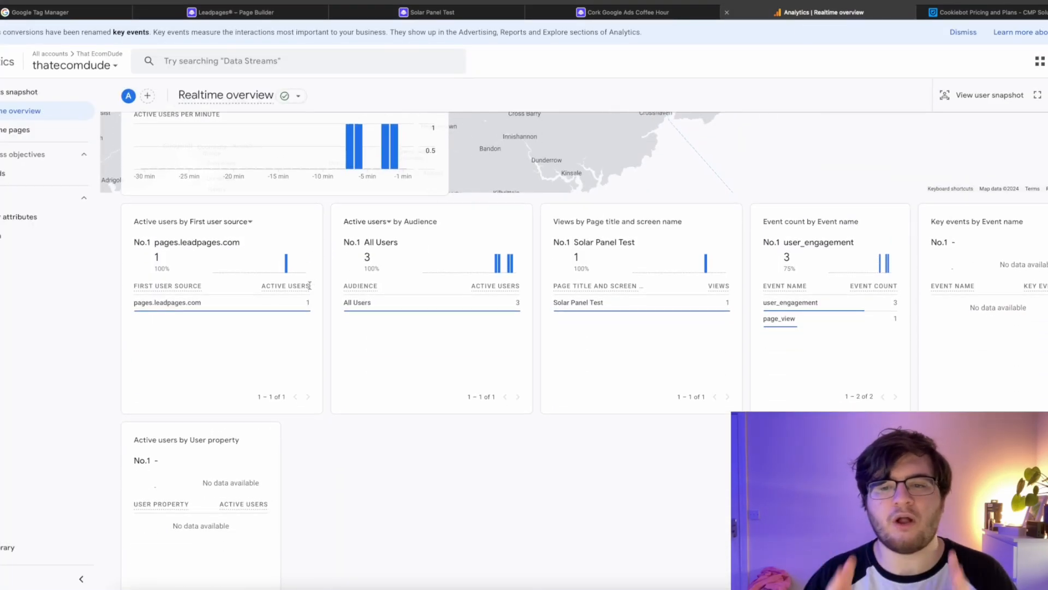
{"action": "mouse_move", "coordinate": [310, 285]}
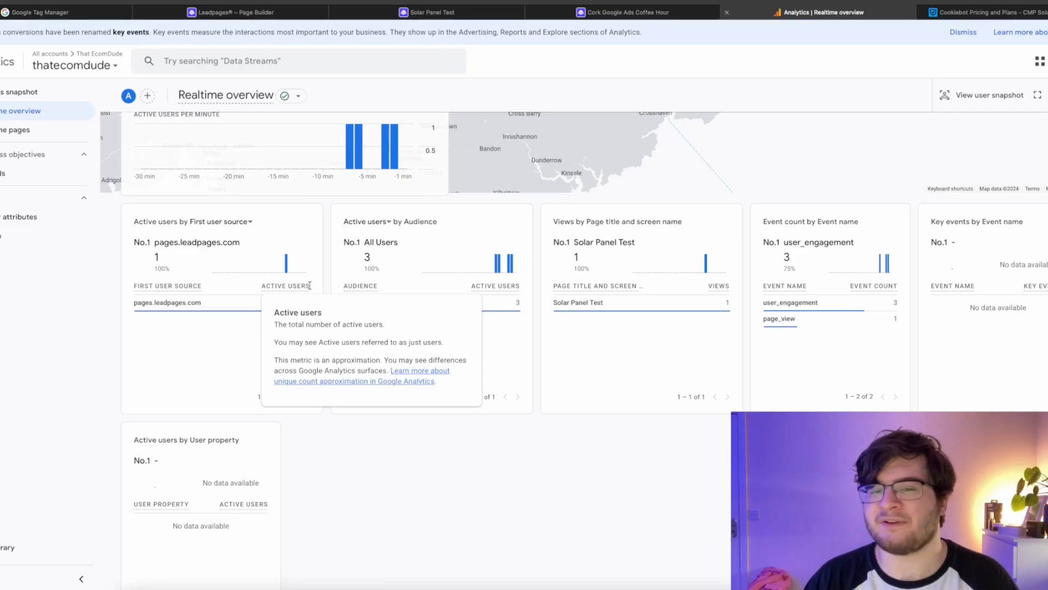
{"action": "scroll", "coordinate": [309, 285], "scroll_direction": "up", "scroll_amount": 2}
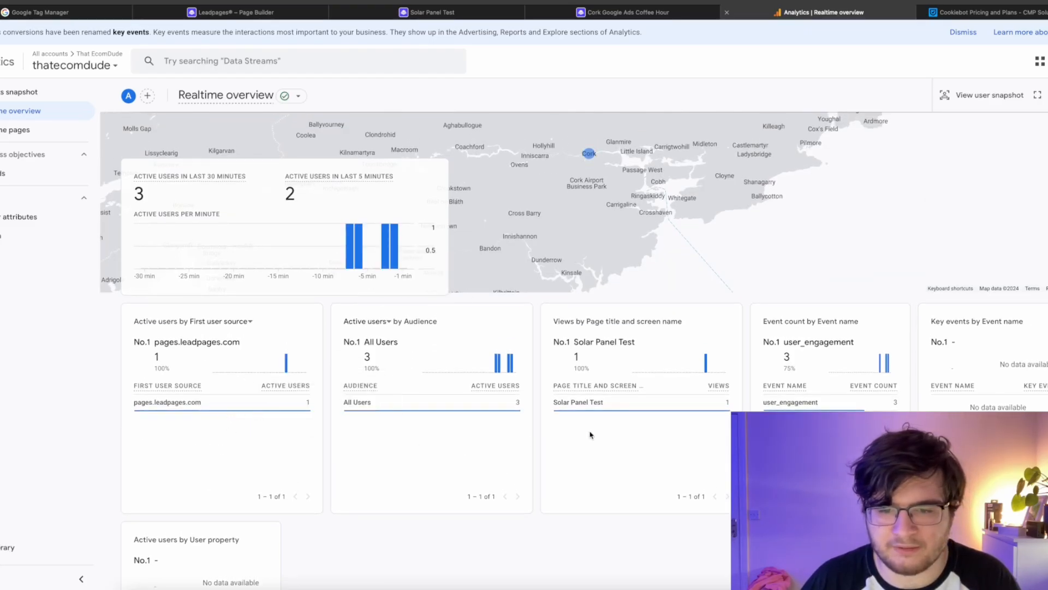
{"action": "scroll", "coordinate": [612, 398], "scroll_direction": "down", "scroll_amount": 2}
{"action": "scroll", "coordinate": [494, 221], "scroll_direction": "up", "scroll_amount": 3}
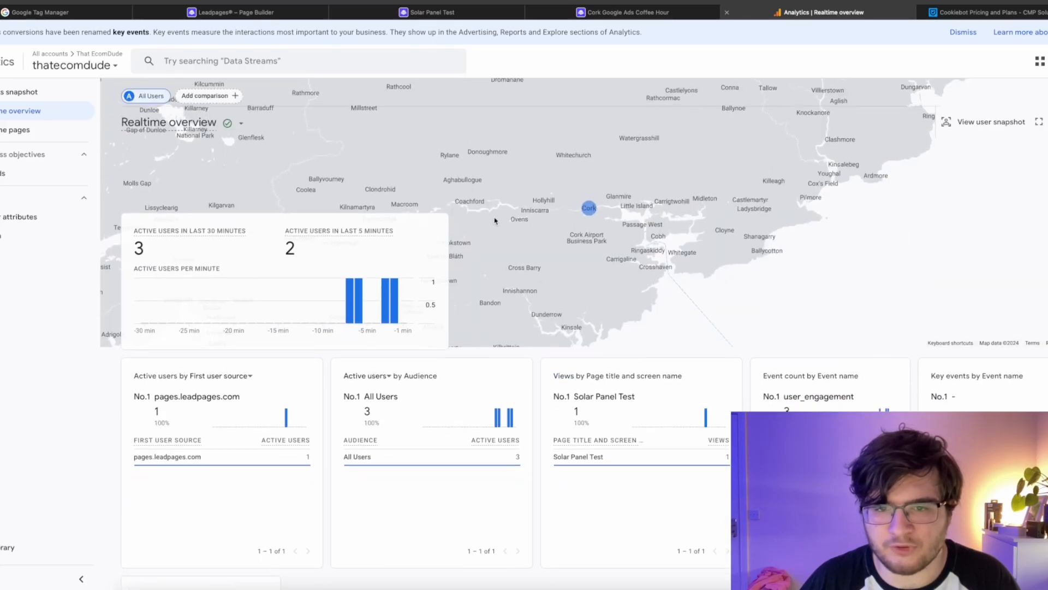
{"action": "scroll", "coordinate": [546, 280], "scroll_direction": "down", "scroll_amount": 4}
{"action": "scroll", "coordinate": [545, 283], "scroll_direction": "up", "scroll_amount": 3}
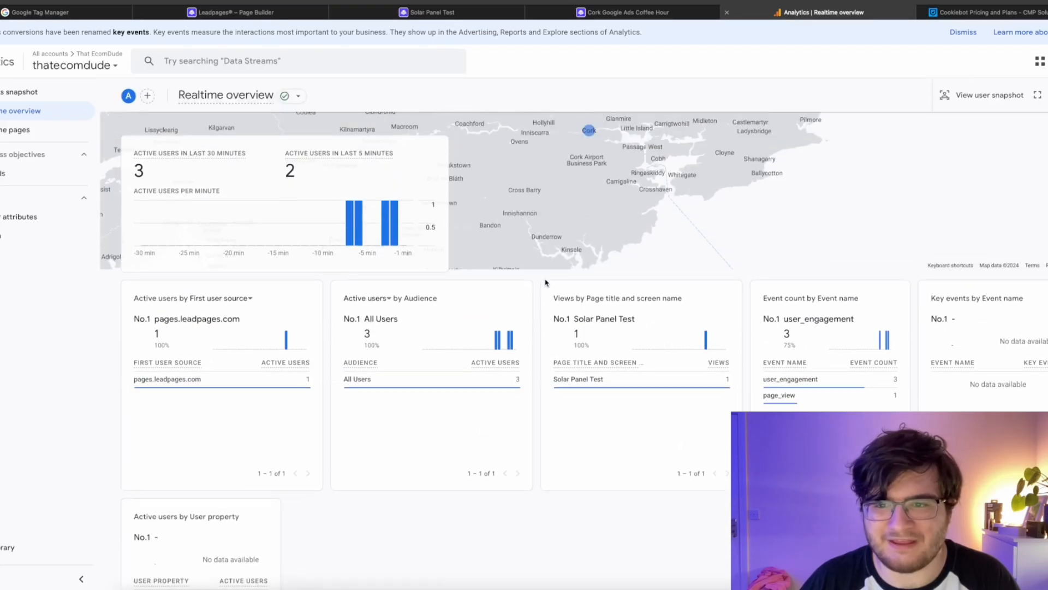
{"action": "scroll", "coordinate": [453, 276], "scroll_direction": "down", "scroll_amount": 1}
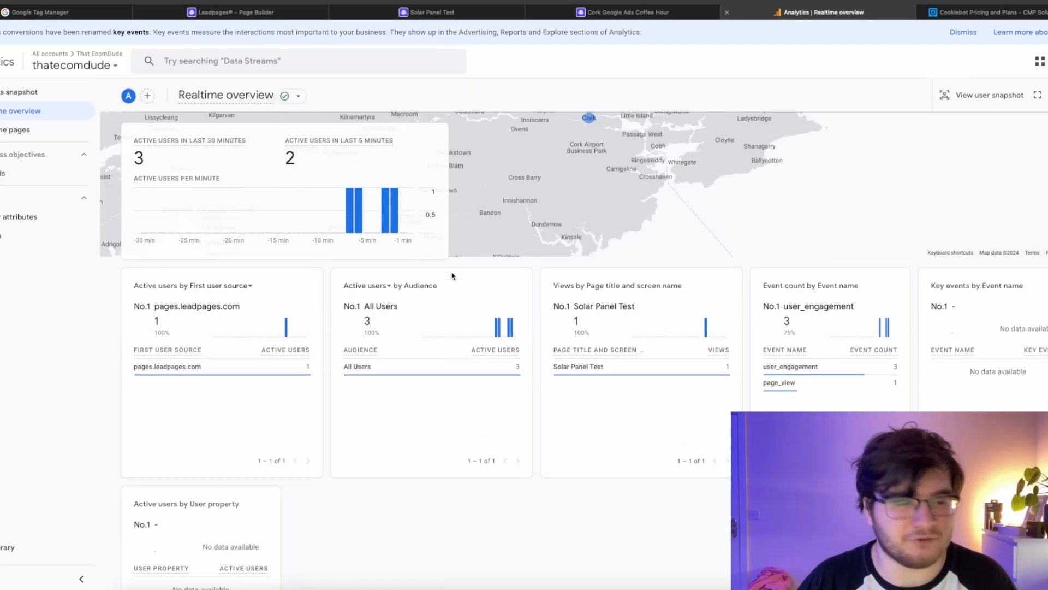
{"action": "scroll", "coordinate": [452, 276], "scroll_direction": "down", "scroll_amount": 2}
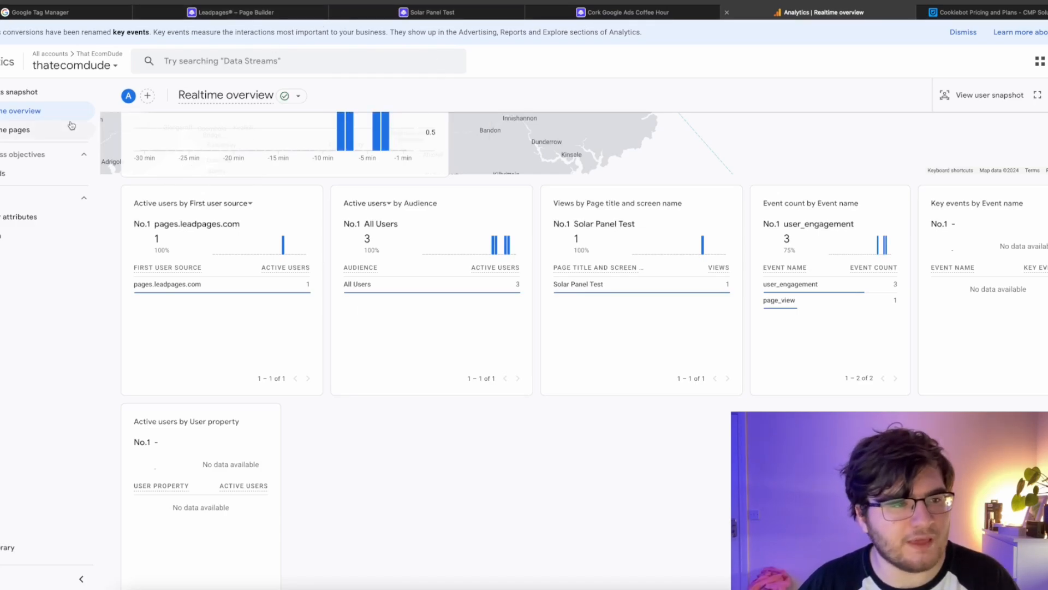
{"action": "mouse_move", "coordinate": [2, 143]}
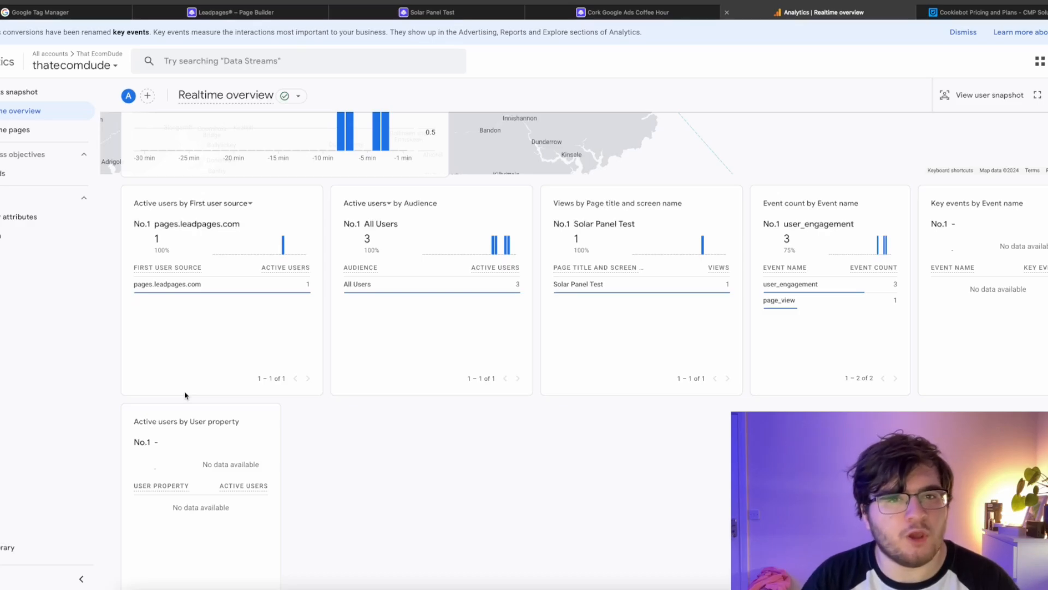
Step: View the Google Ads Coffee Hour thank-you page and return to the Analytics Realtime overview
{"action": "left_click", "coordinate": [583, 15]}
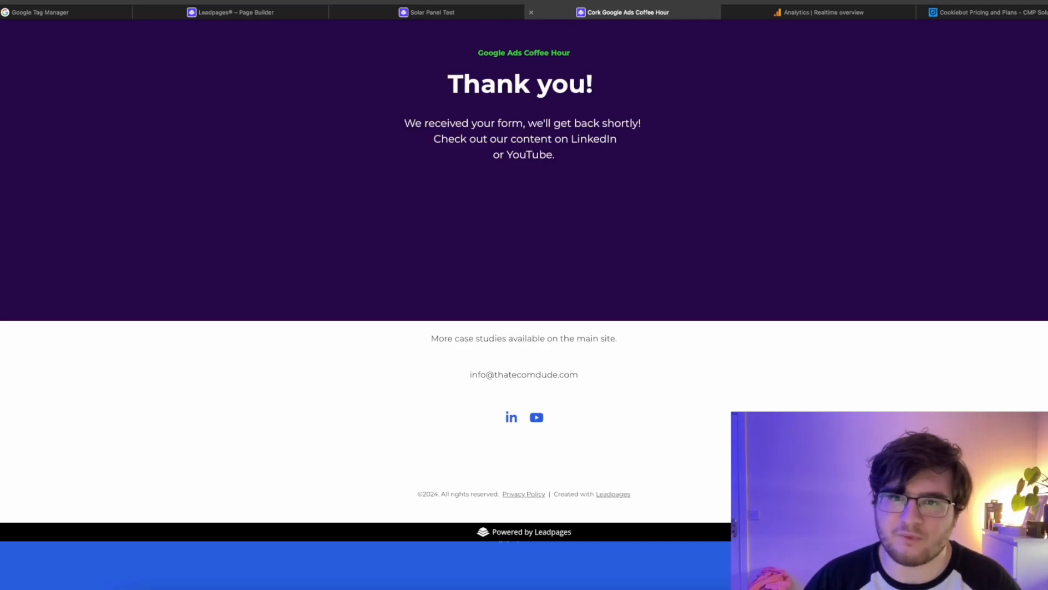
{"action": "left_click", "coordinate": [819, 12]}
{"action": "scroll", "coordinate": [382, 230], "scroll_direction": "up", "scroll_amount": 3}
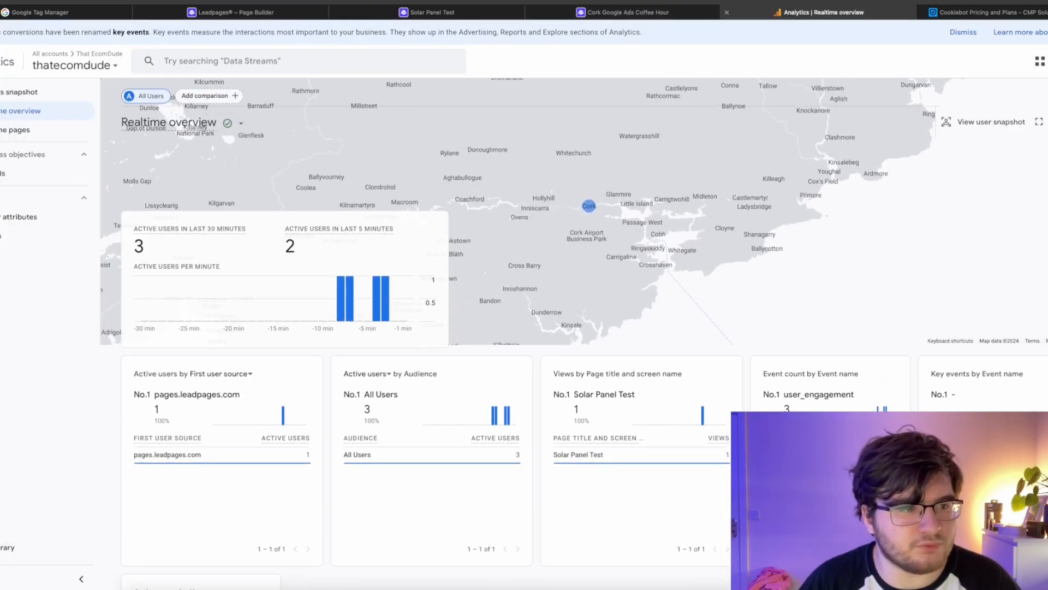
Step: Open the property's Events settings and mark page_view_thankyou as a key event
{"action": "left_click", "coordinate": [28, 570]}
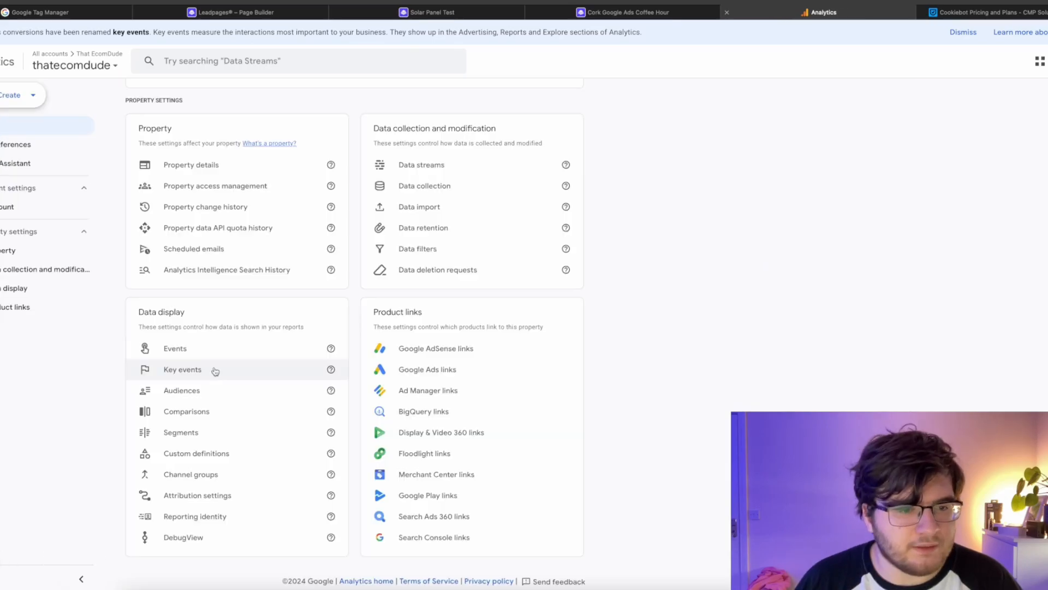
{"action": "left_click", "coordinate": [226, 349]}
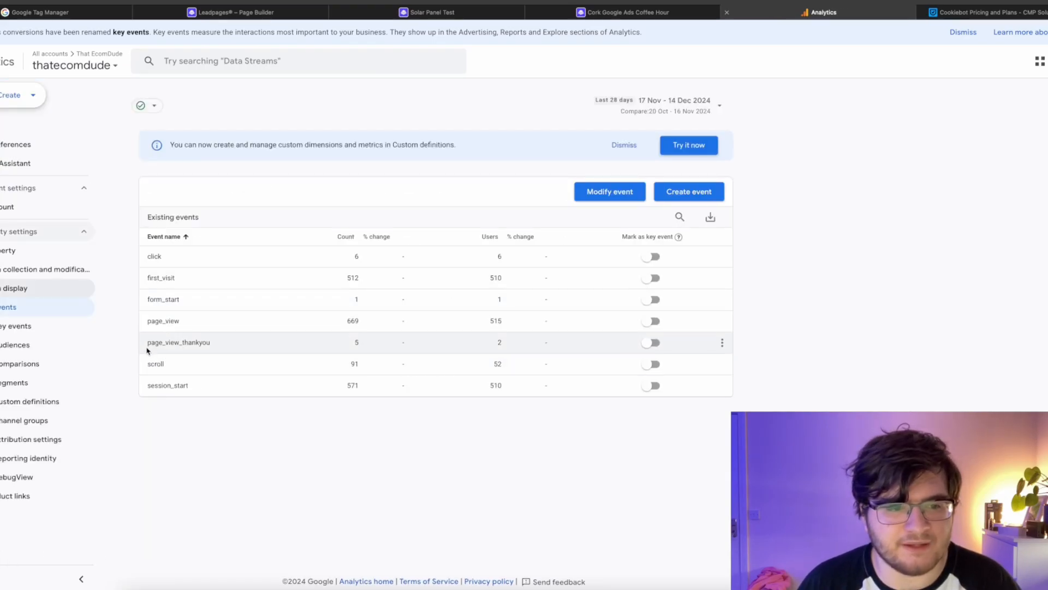
{"action": "left_click_drag", "start_coordinate": [248, 342], "coordinate": [145, 343]}
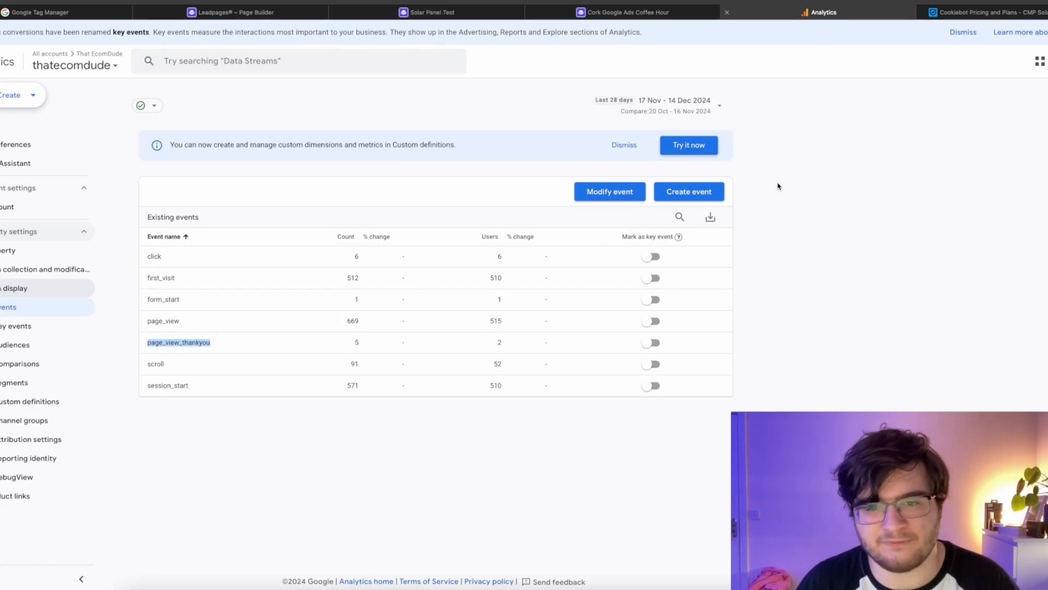
{"action": "left_click", "coordinate": [654, 341]}
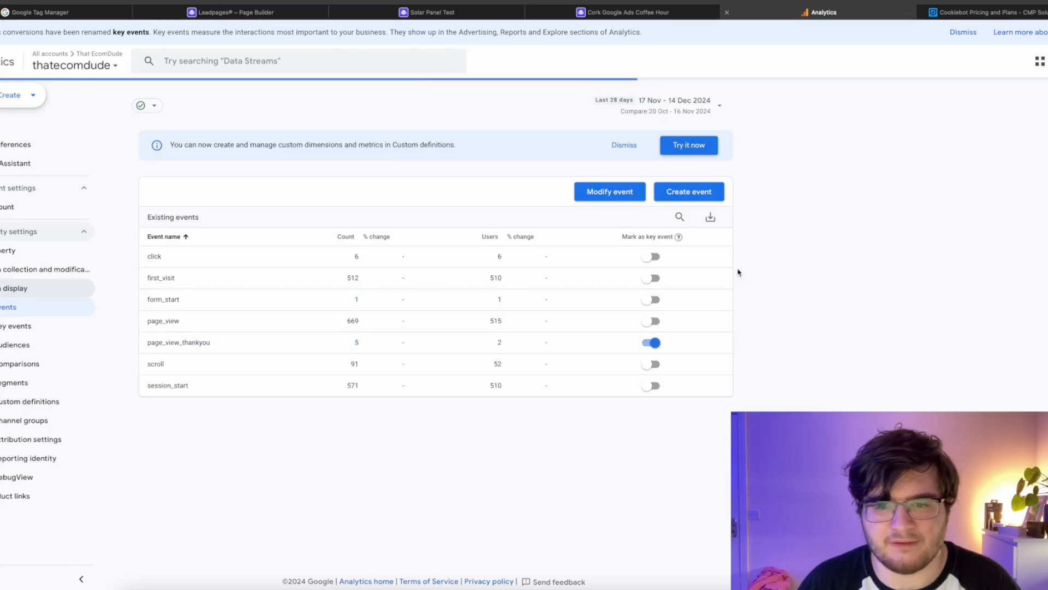
Step: Open the page_view_thankyou custom event's configuration and examine the parameter, operator and value of its matching condition
{"action": "left_click", "coordinate": [613, 195]}
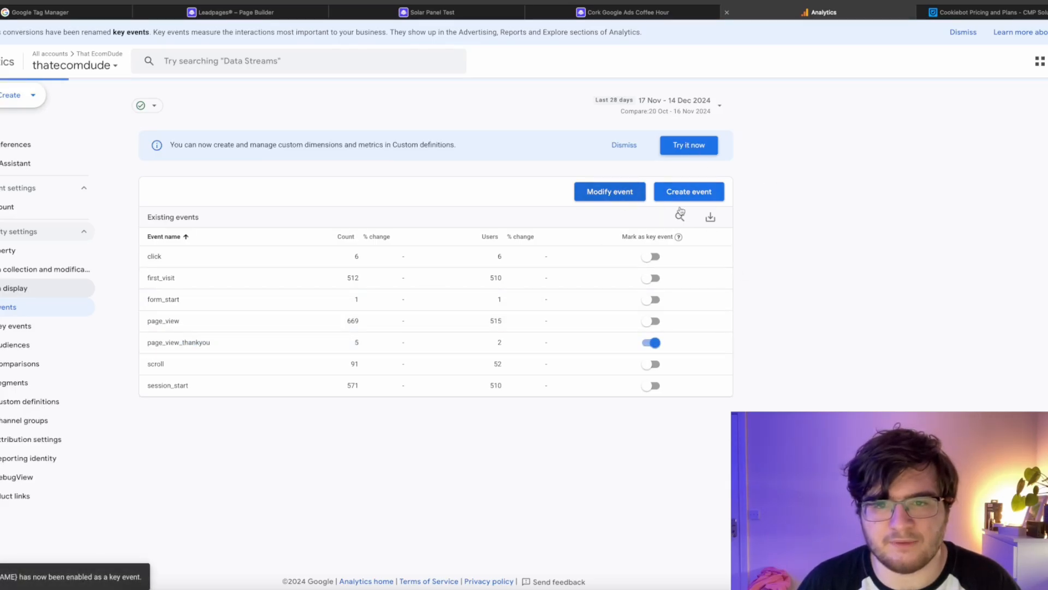
{"action": "left_click", "coordinate": [157, 182]}
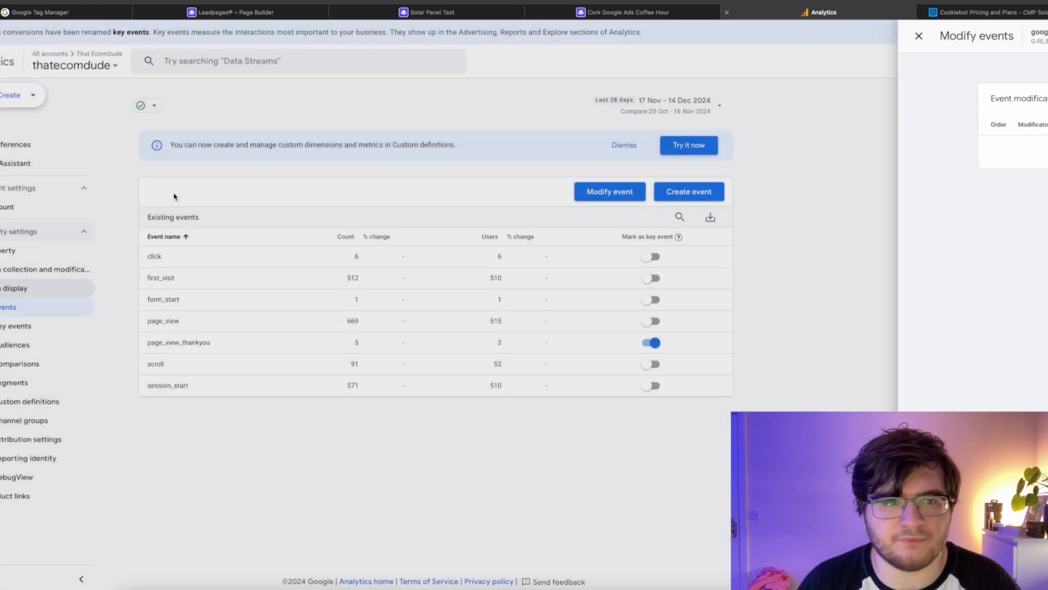
{"action": "left_click", "coordinate": [700, 189]}
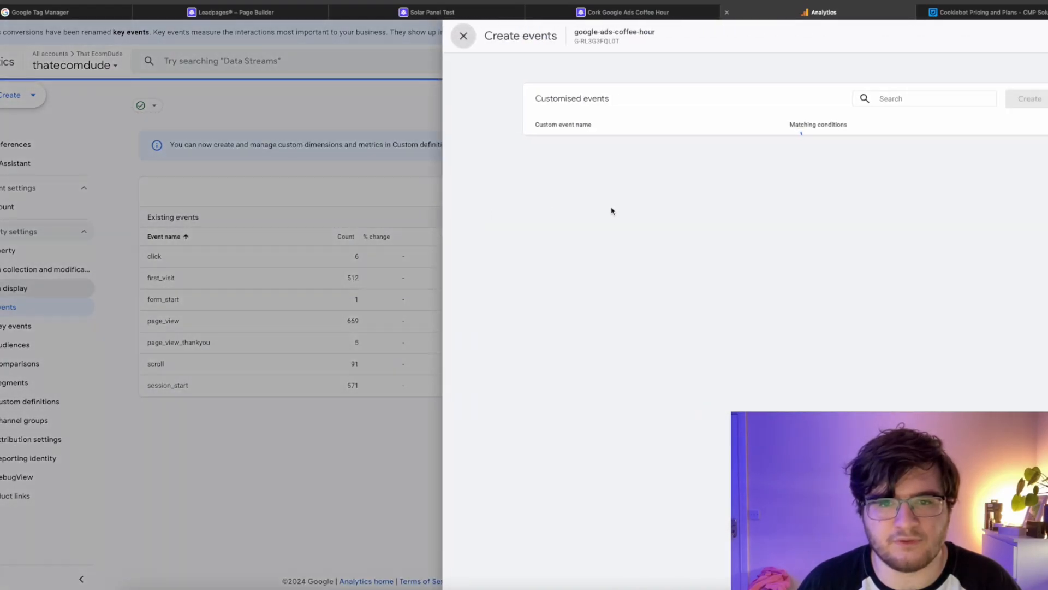
{"action": "left_click", "coordinate": [699, 162]}
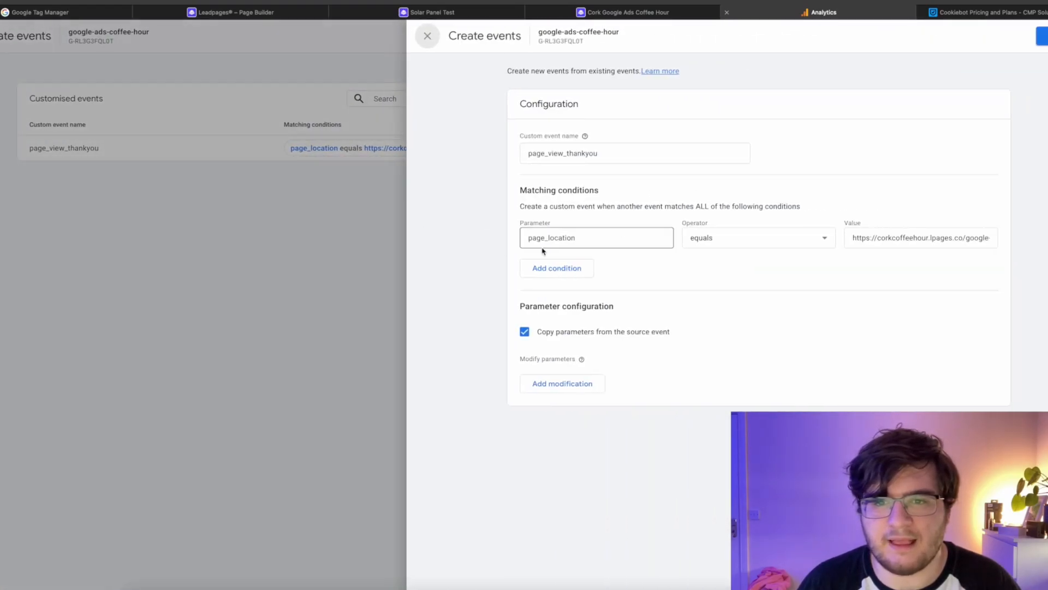
{"action": "left_click", "coordinate": [557, 237]}
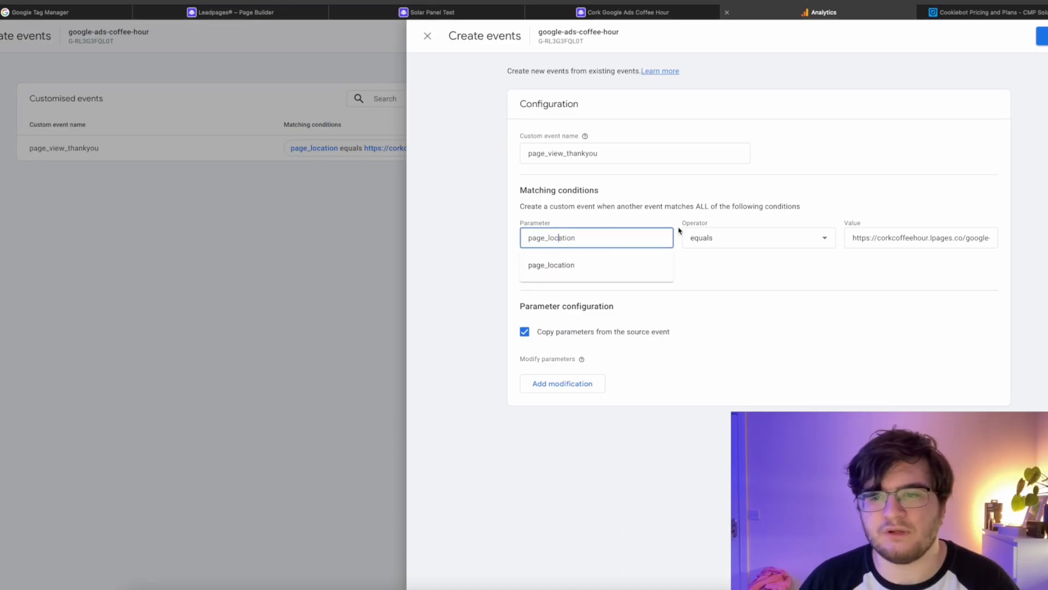
{"action": "left_click", "coordinate": [731, 235]}
{"action": "left_click", "coordinate": [850, 237]}
{"action": "left_click_drag", "start_coordinate": [855, 239], "coordinate": [1023, 241]}
{"action": "left_click", "coordinate": [817, 270]}
Step: Add a second matching condition to the custom event, using the page_location parameter with the equals operator
{"action": "left_click", "coordinate": [551, 271]}
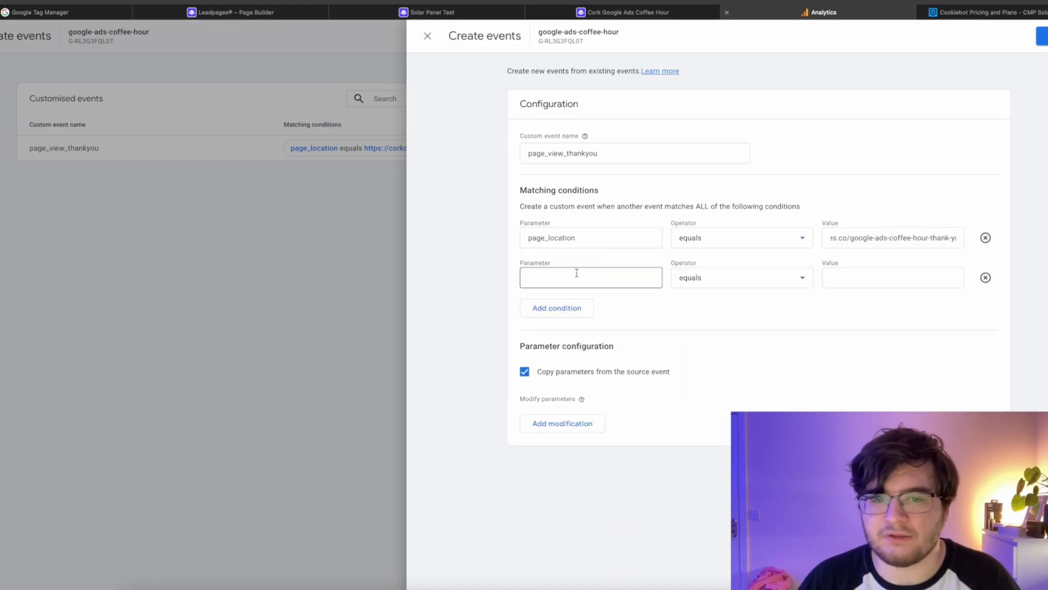
{"action": "left_click", "coordinate": [576, 275]}
{"action": "type", "text": "page"}
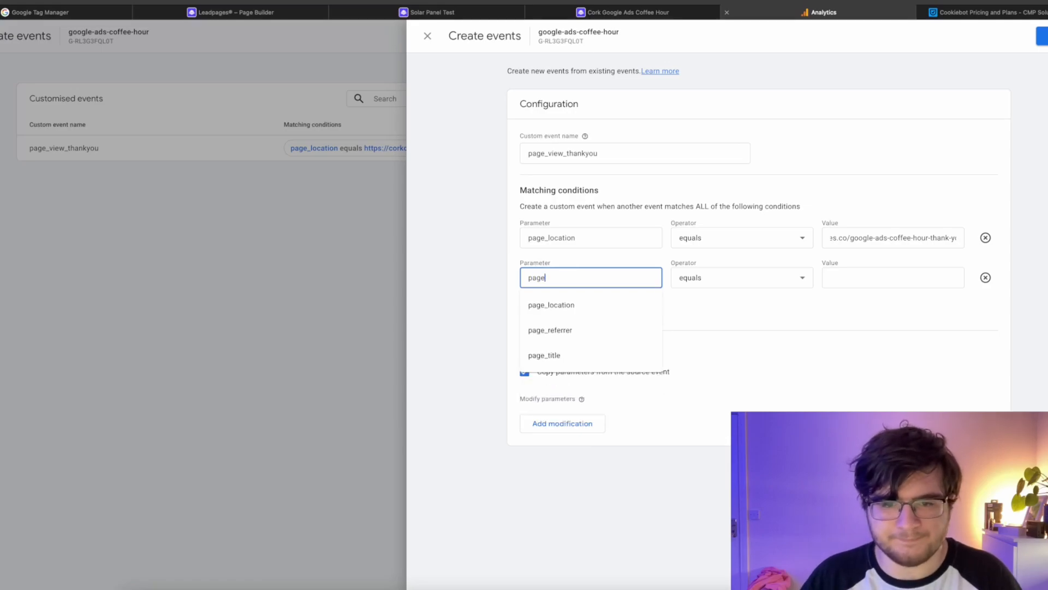
{"action": "left_click", "coordinate": [609, 313]}
Step: Set the second condition's value to the thank-you page URL on landing.thatecomdude.com, save the event and return to the events list
{"action": "left_click", "coordinate": [868, 285]}
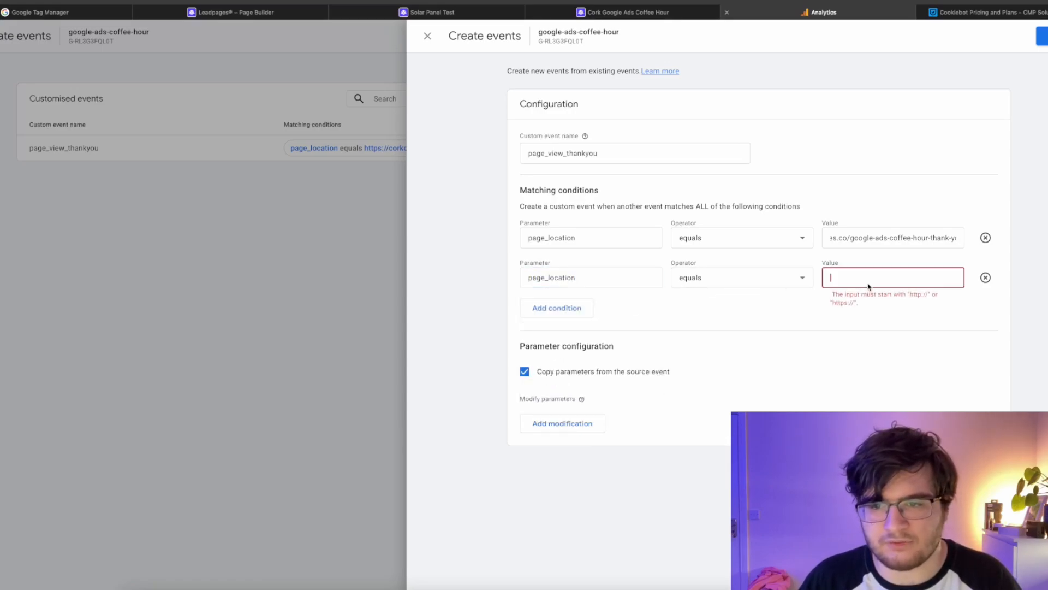
{"action": "left_click", "coordinate": [613, 17]}
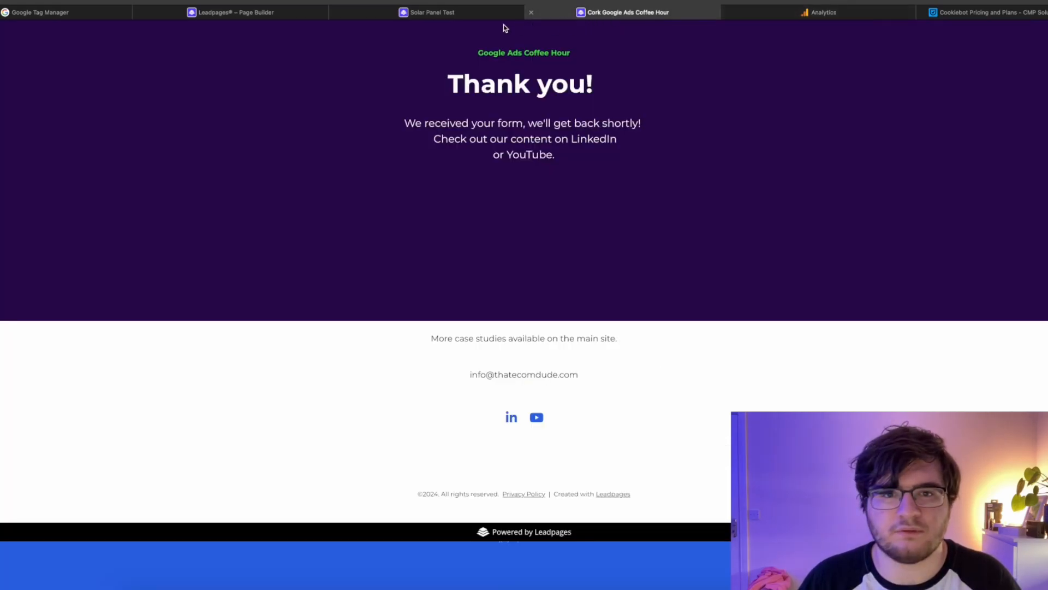
{"action": "left_click", "coordinate": [560, 5]}
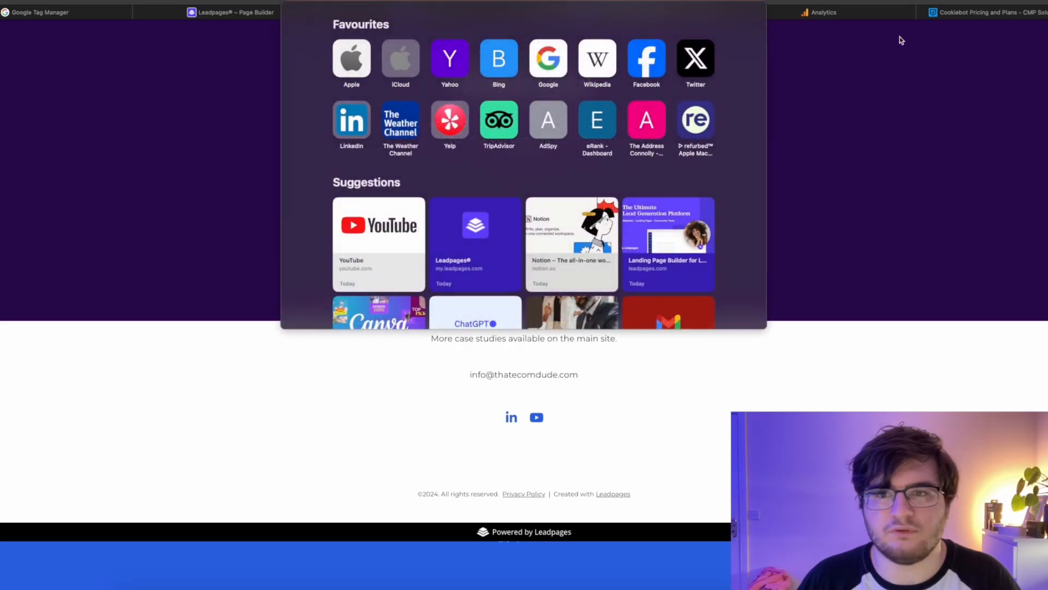
{"action": "left_click", "coordinate": [863, 12]}
{"action": "type", "text": "https://thatecomdude.com/website-dev-thank-you-copy/"}
{"action": "left_click", "coordinate": [902, 322]}
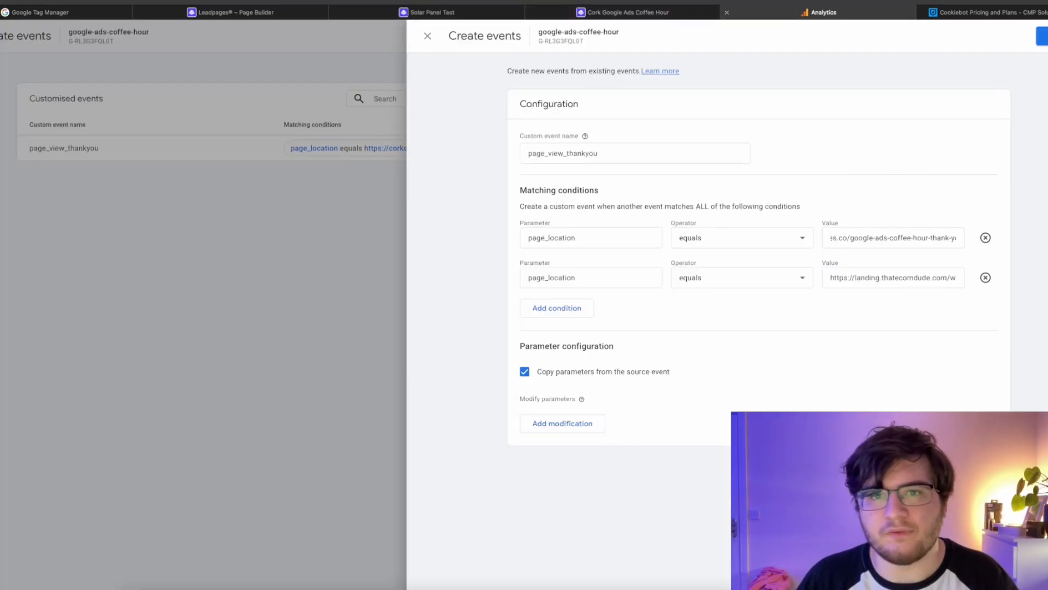
{"action": "left_click", "coordinate": [1043, 36]}
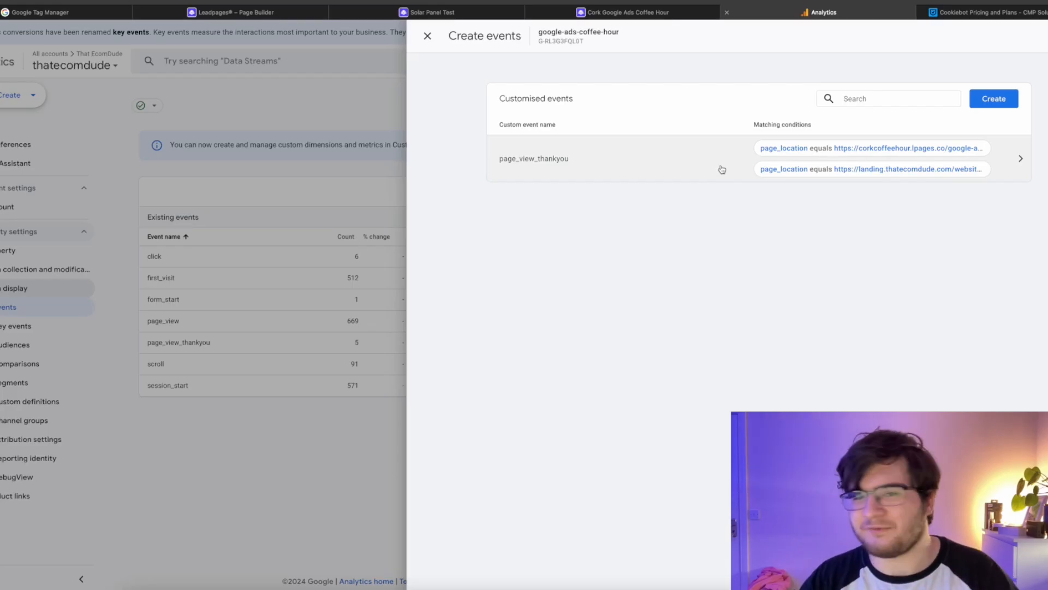
{"action": "left_click", "coordinate": [339, 172]}
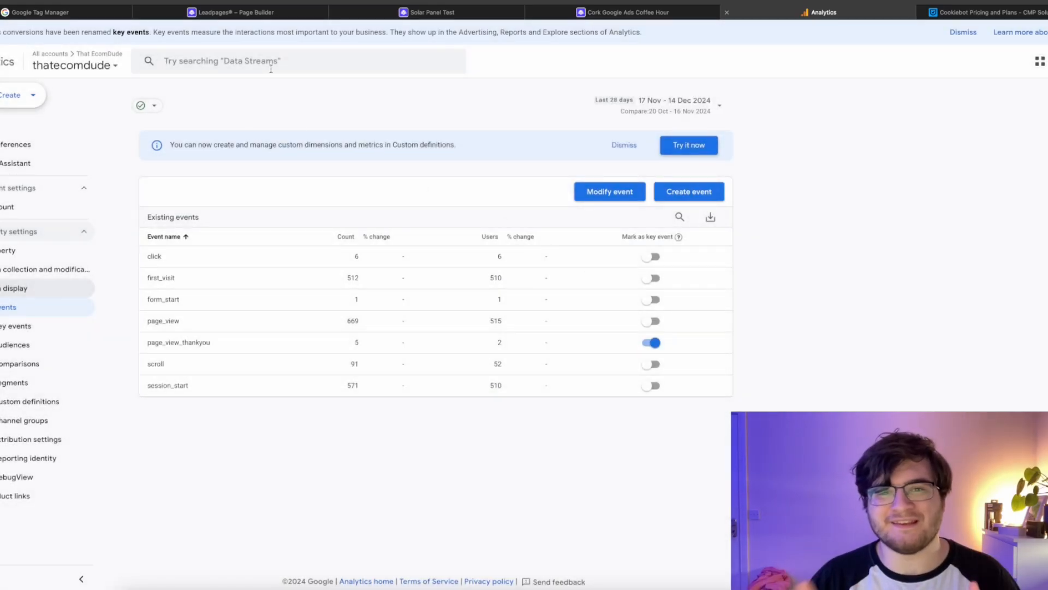